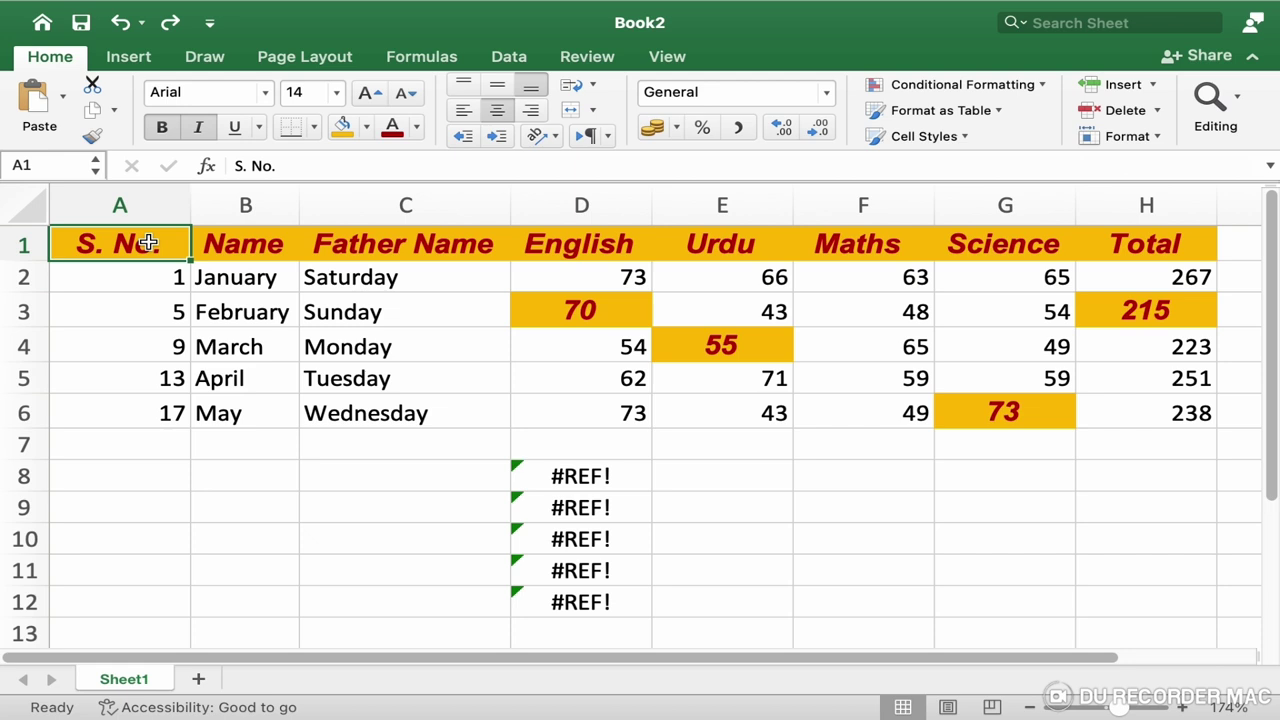
Step: Inspect the highlighted marks 70, 55 and 73 and the total formula in H3
left_click(588, 310)
left_click(772, 346)
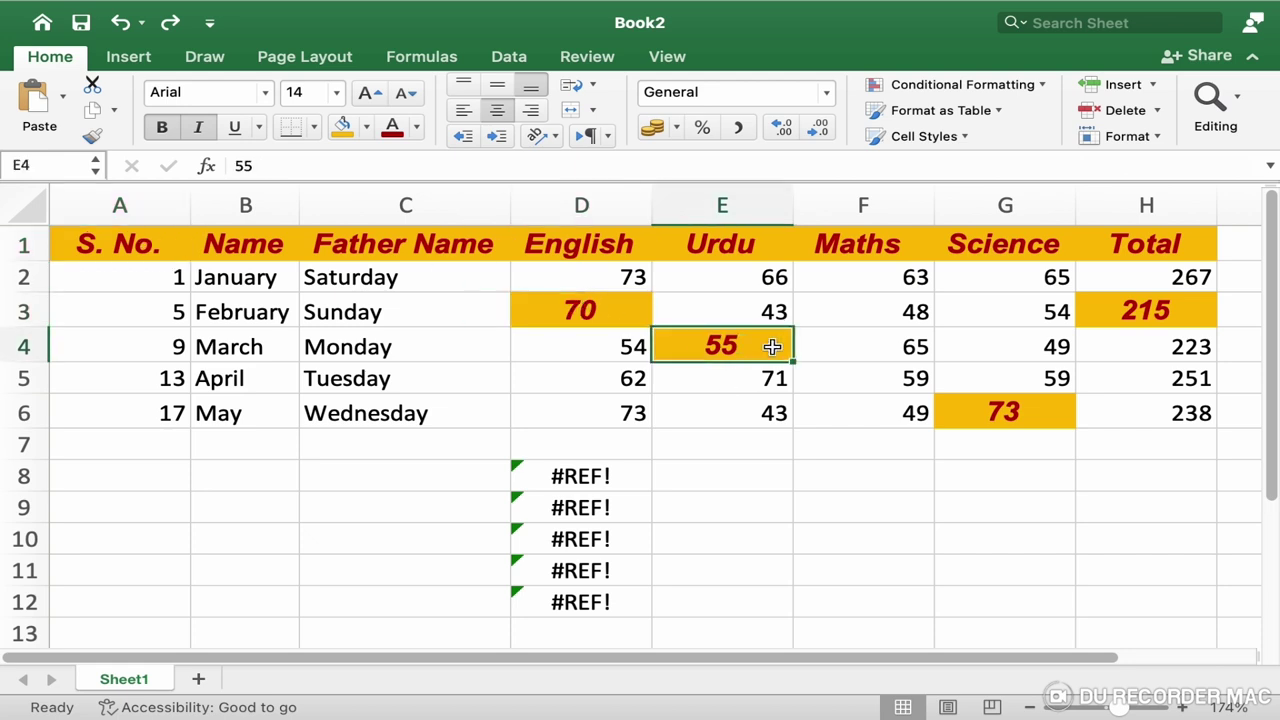
left_click(1063, 416)
left_click(1167, 313)
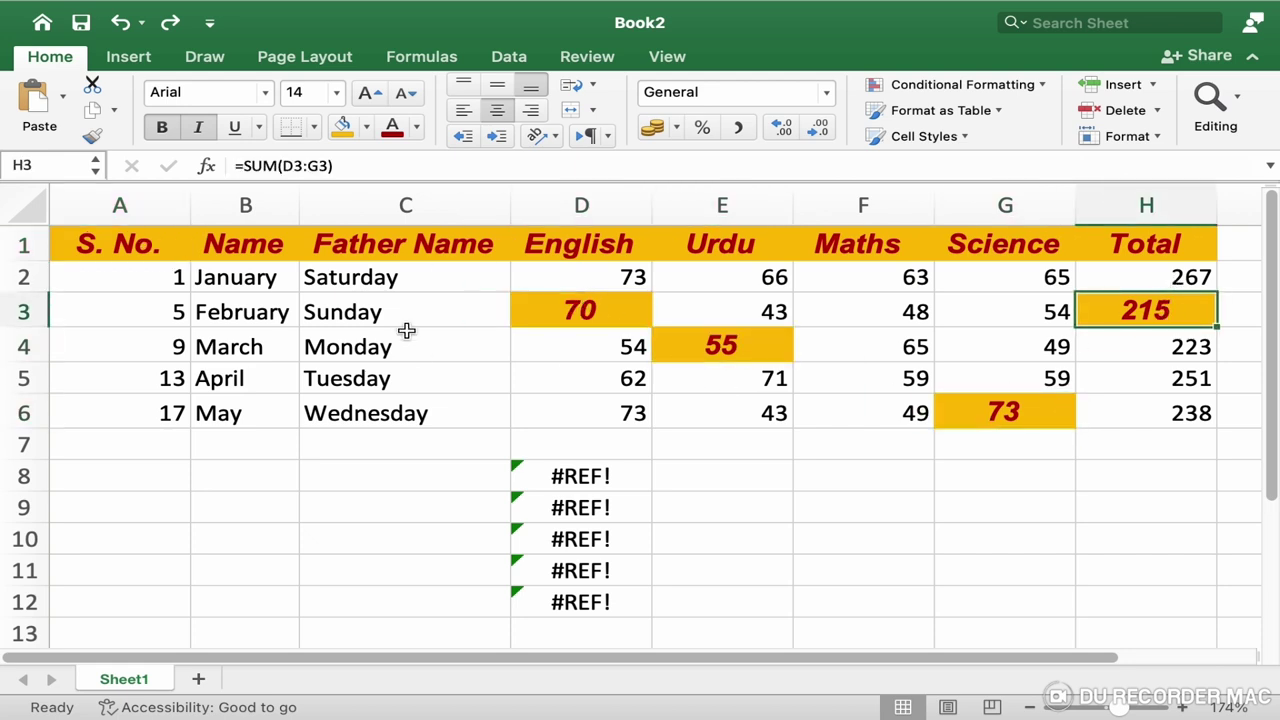
Step: Paint the Saturday cell's plain formatting over D3:H6 with Format Painter
left_click(370, 278)
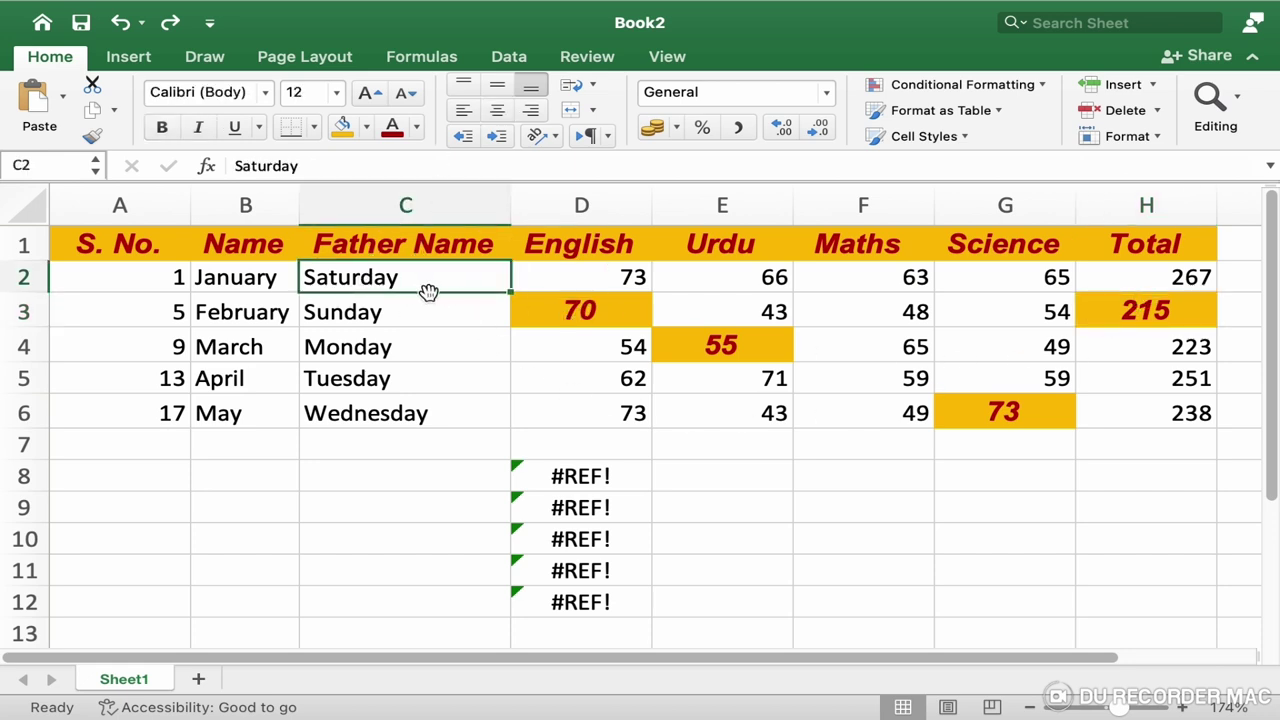
left_click(95, 137)
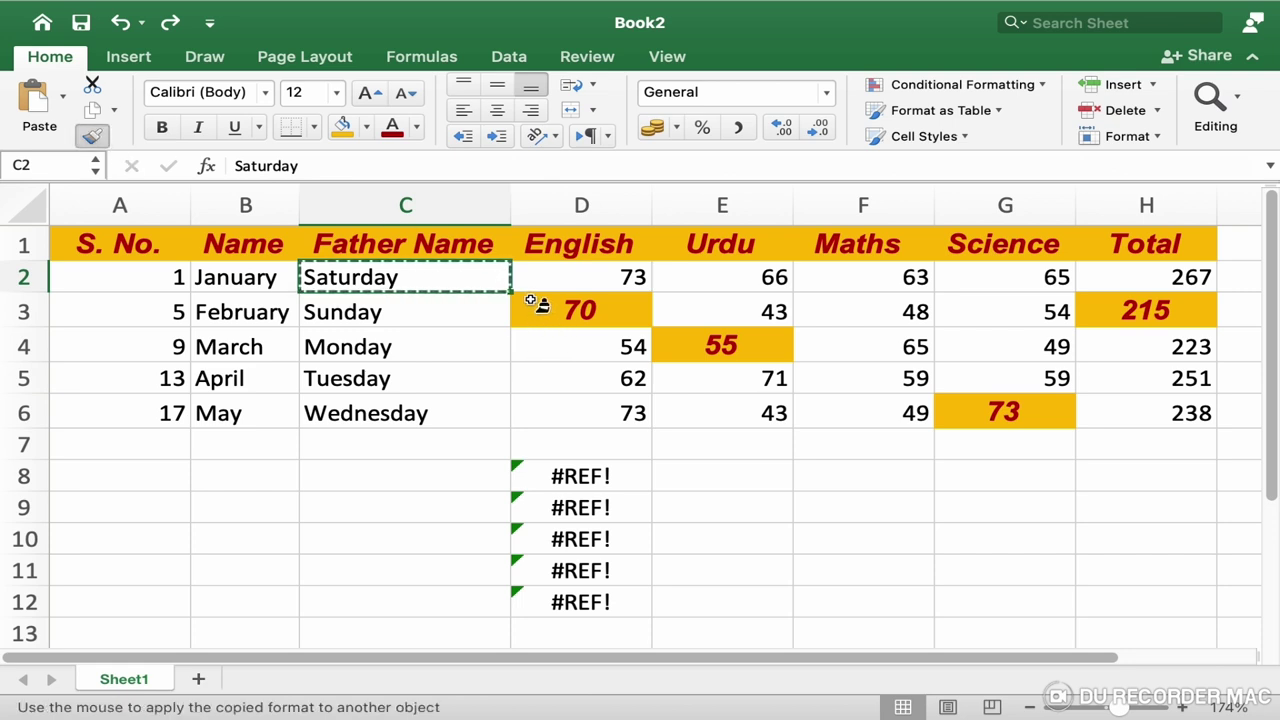
left_click_drag(537, 305, 1155, 402)
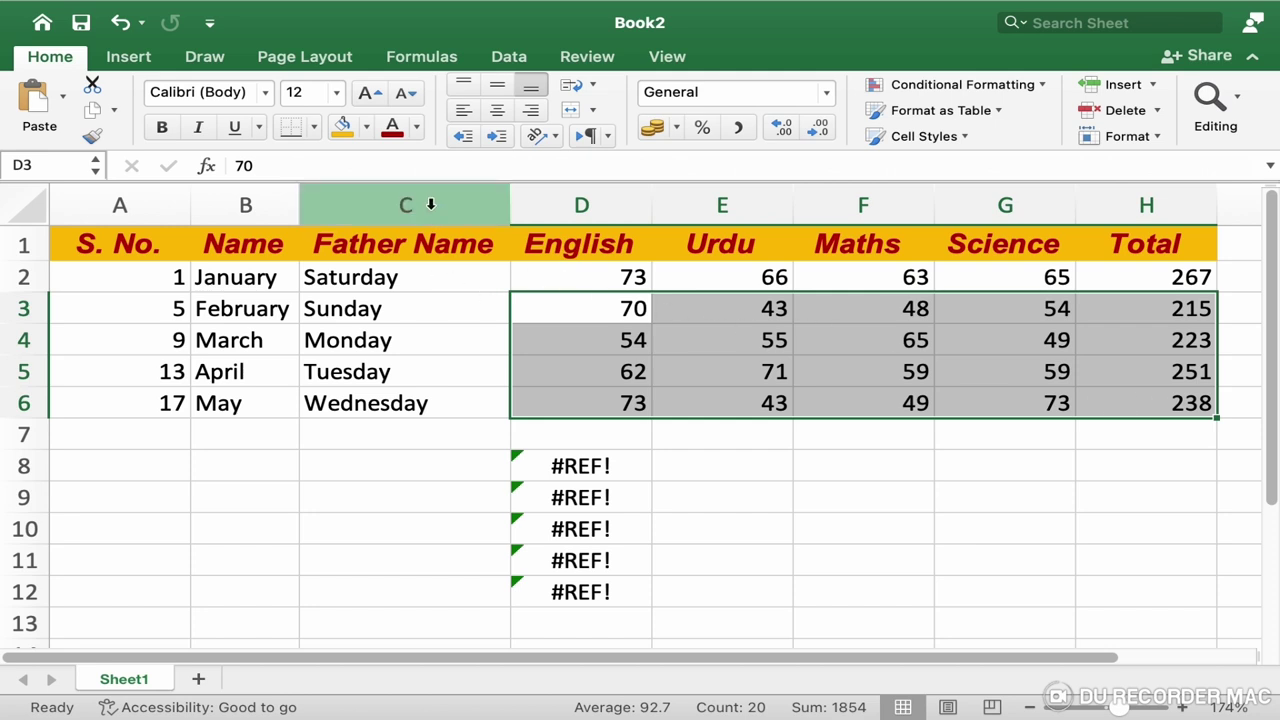
left_click(411, 278)
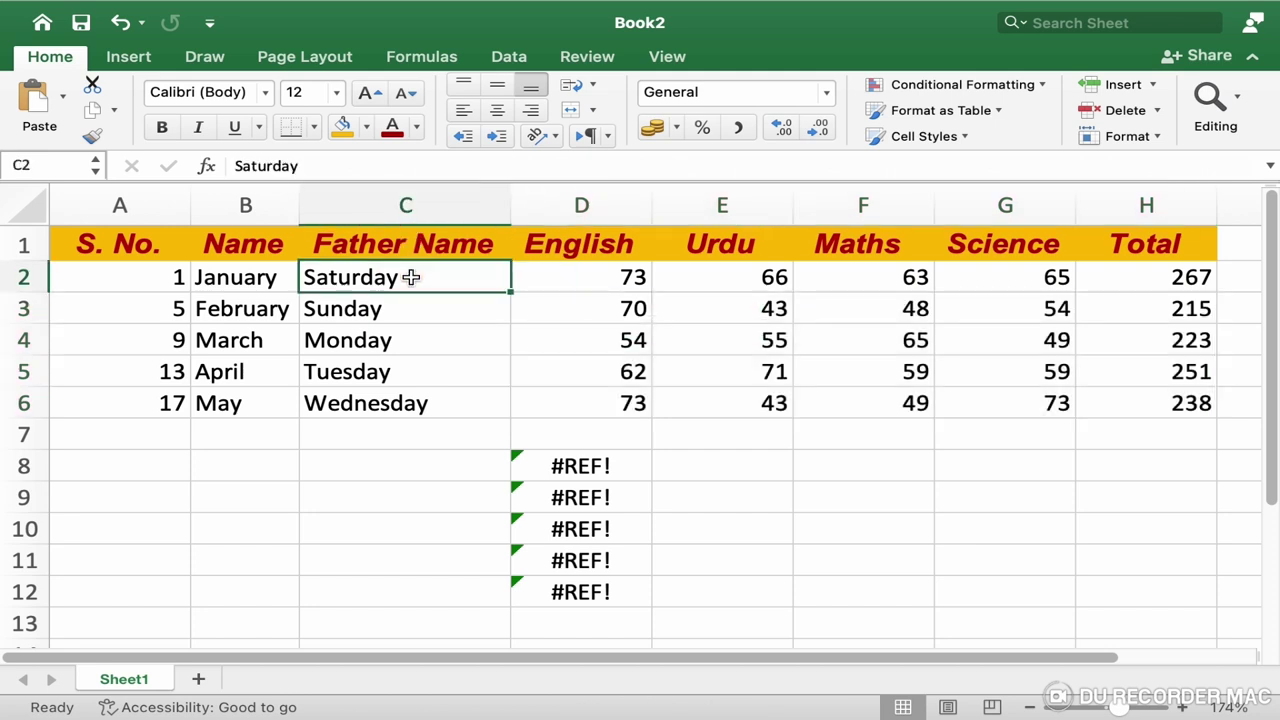
Step: Clear the SUM totals from H2:H6, then select H2
mouse_move(1163, 278)
left_mouse_down()
mouse_move(1171, 415)
mouse_move(1171, 404)
left_mouse_up()
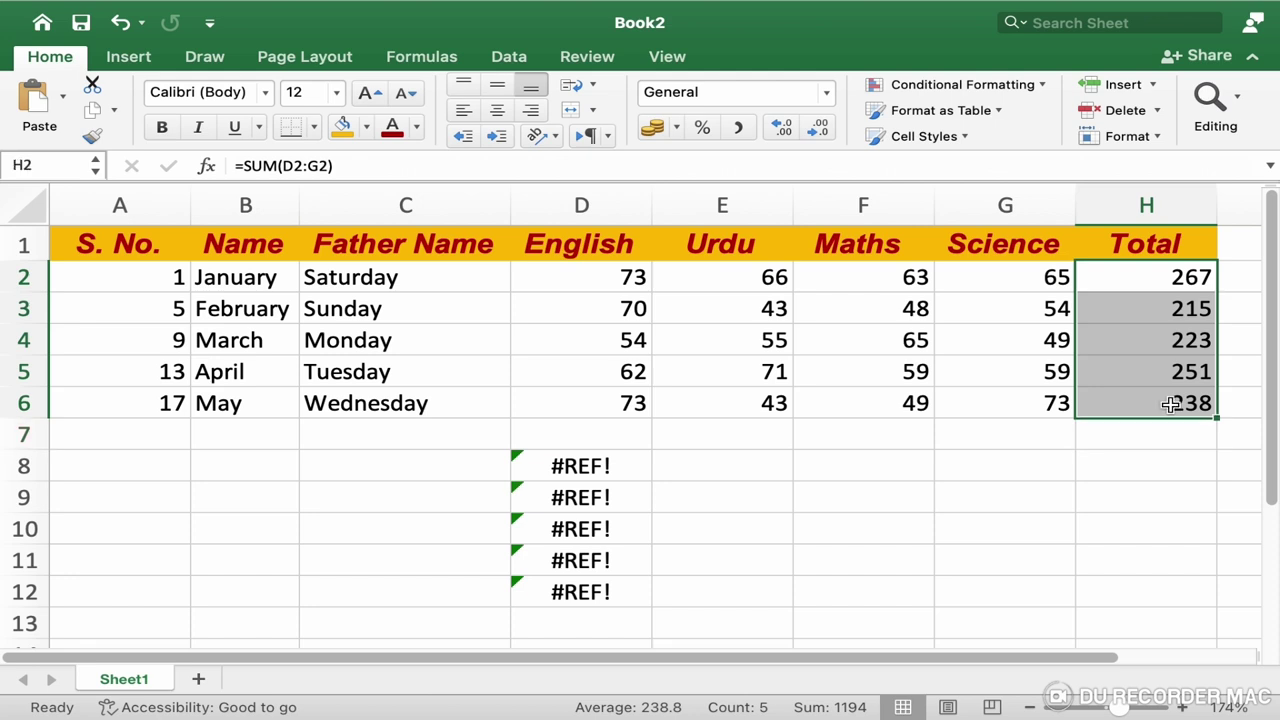
key("super+z")
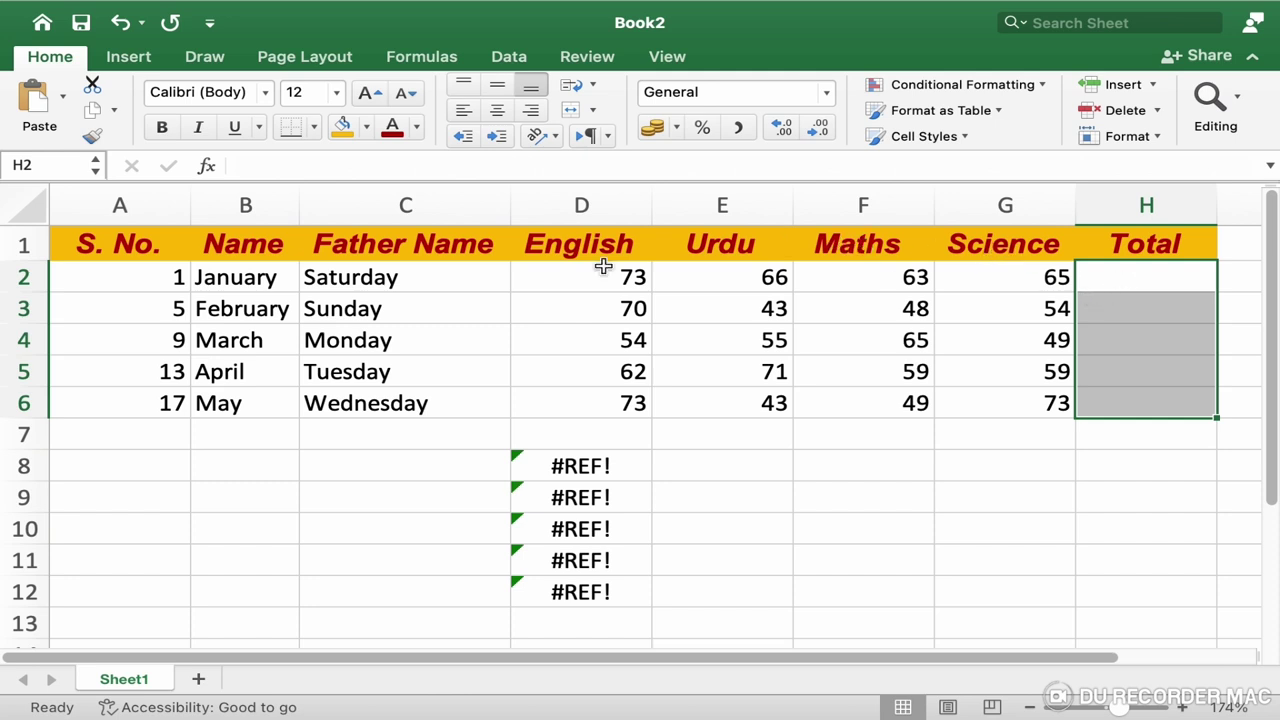
left_click(1151, 273)
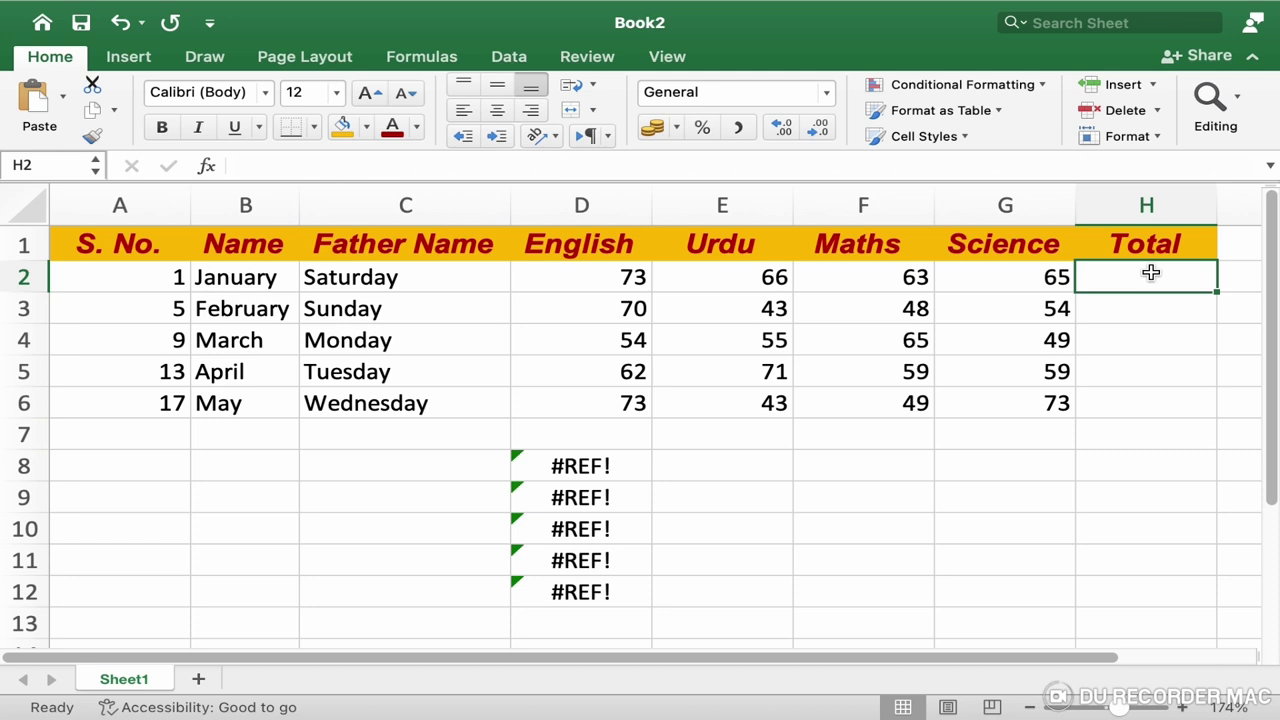
Step: Enter =D2+E2+F2+G2 in H2 so the first student's total shows 267
type("=")
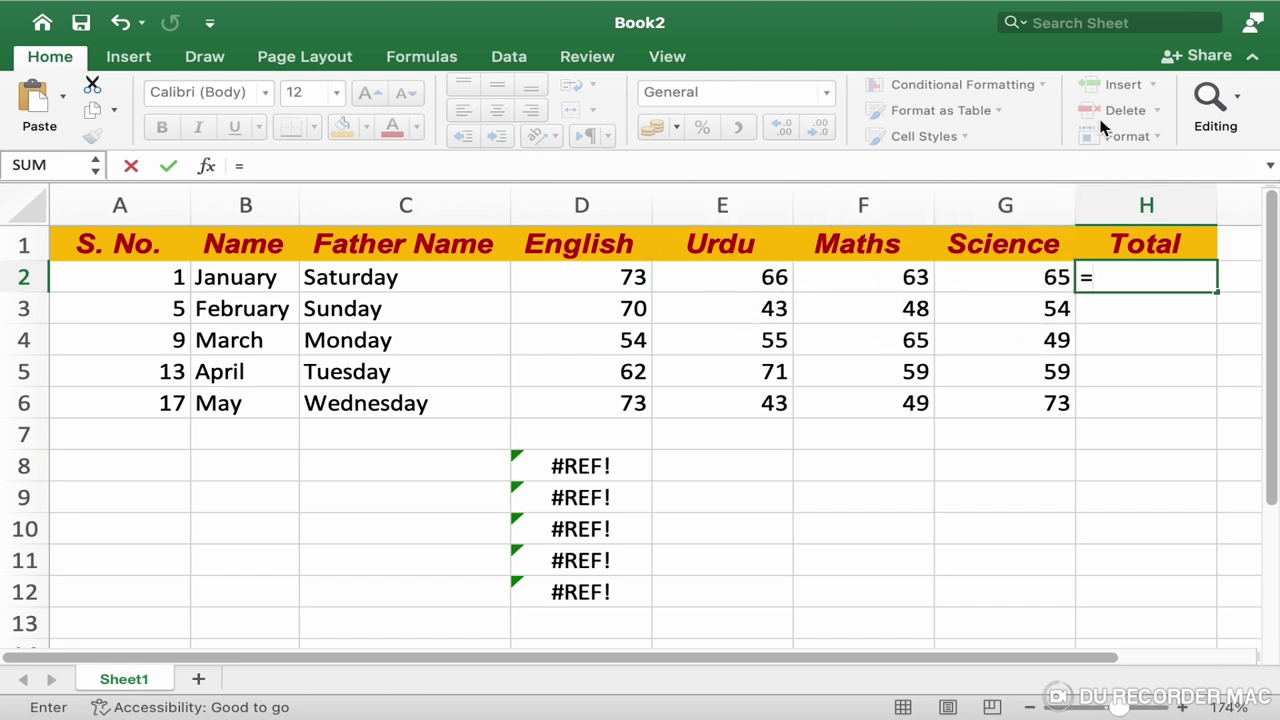
type("d")
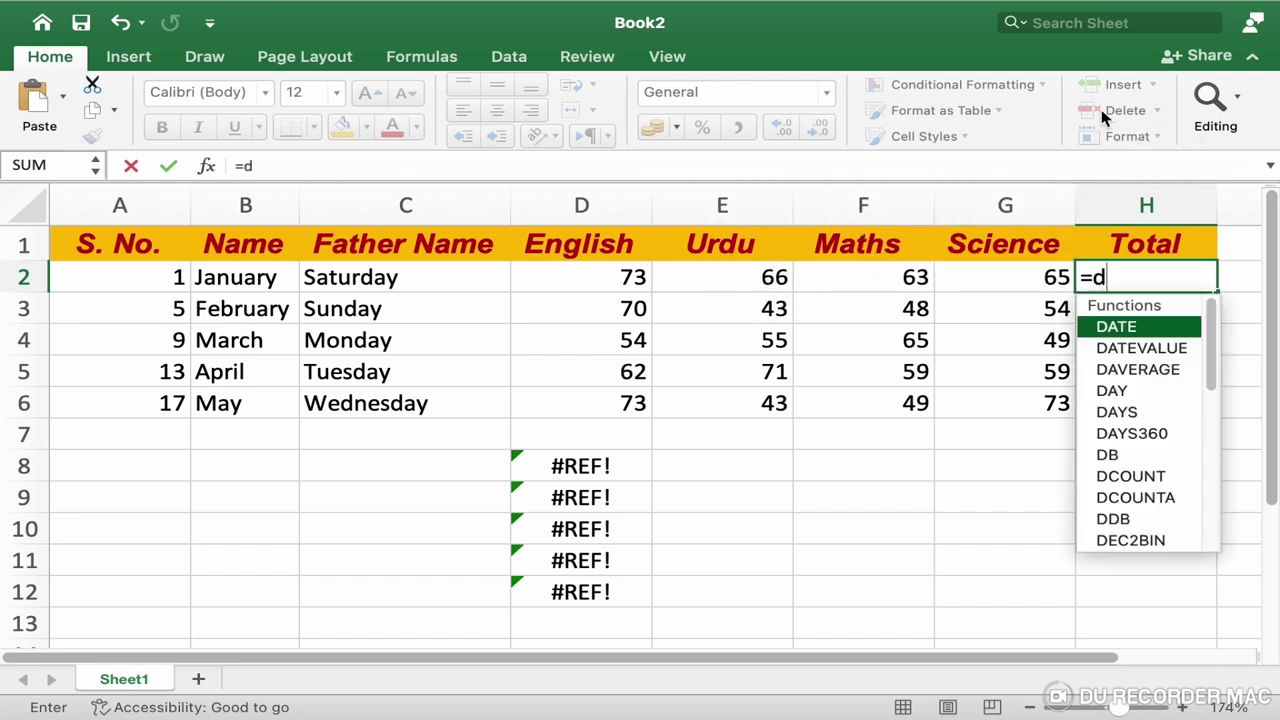
type("2")
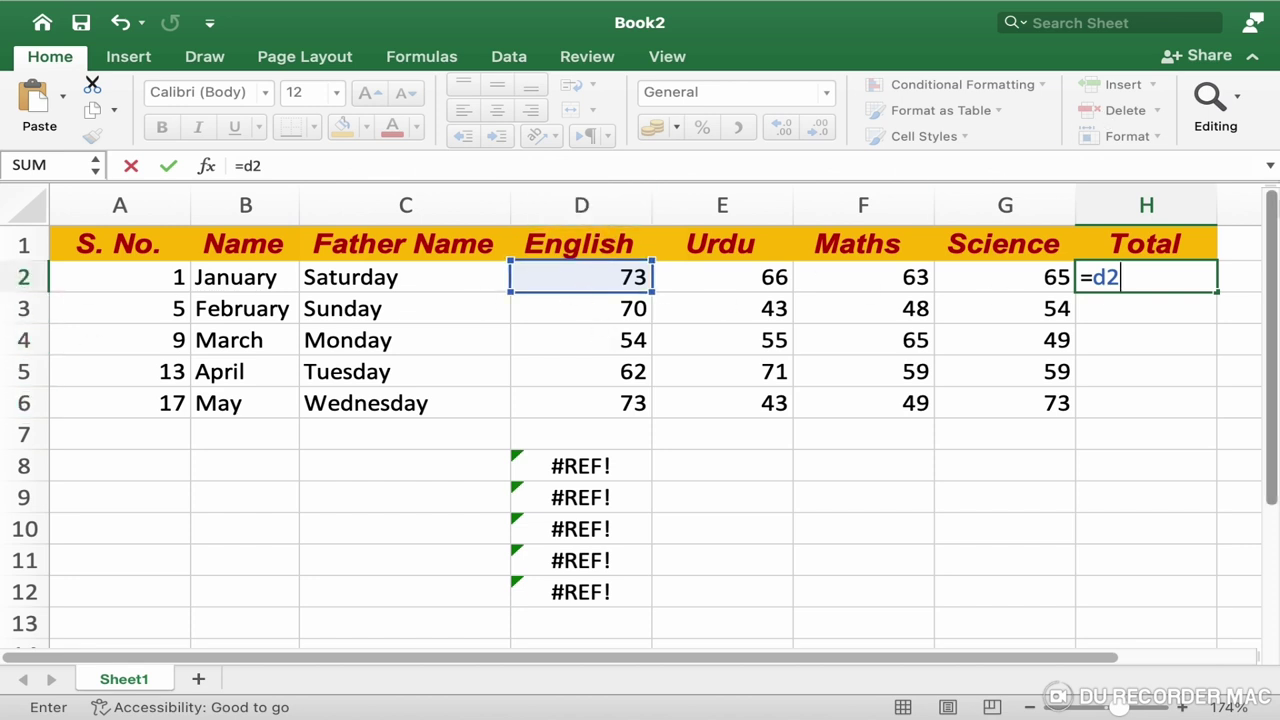
type("+")
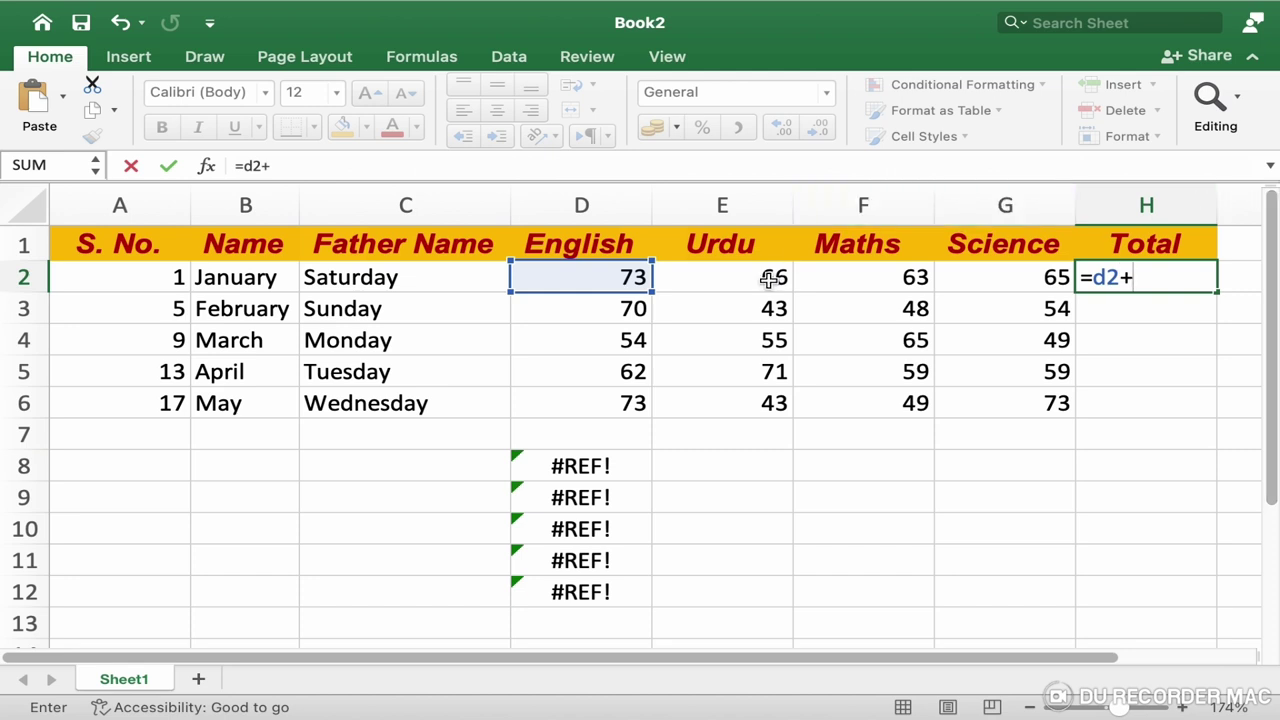
type("e2")
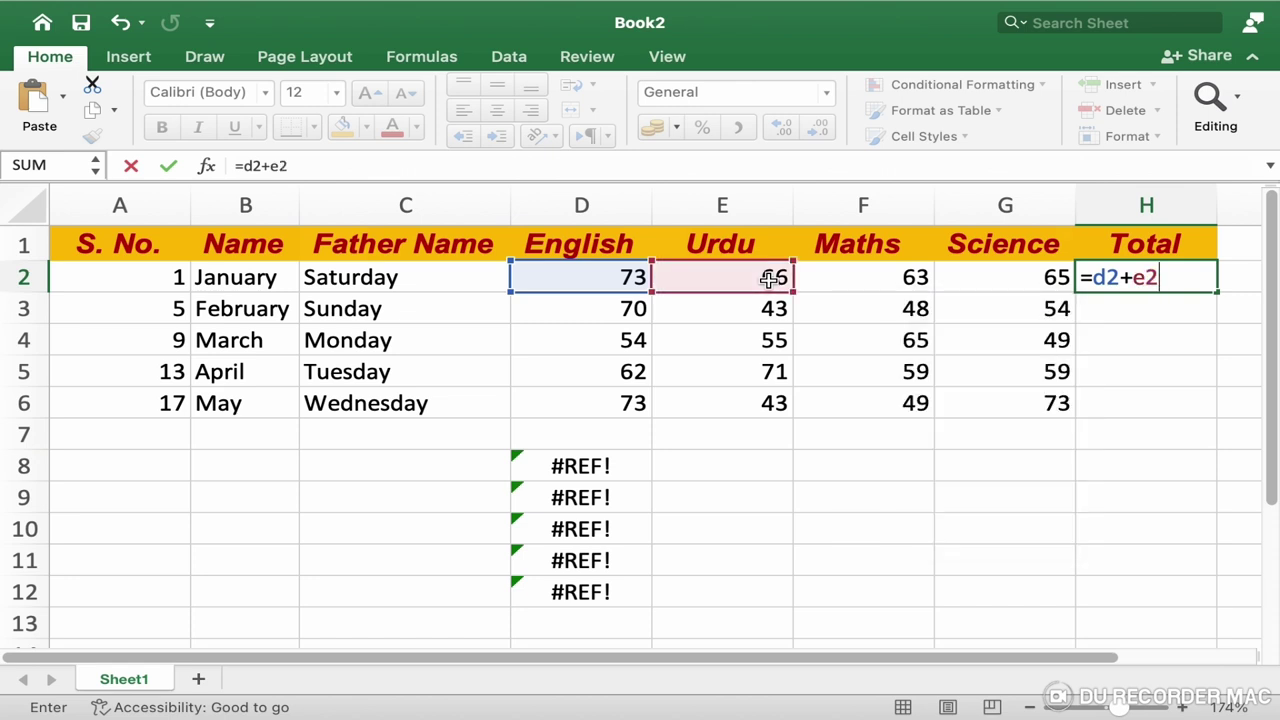
type("+")
left_click(916, 277)
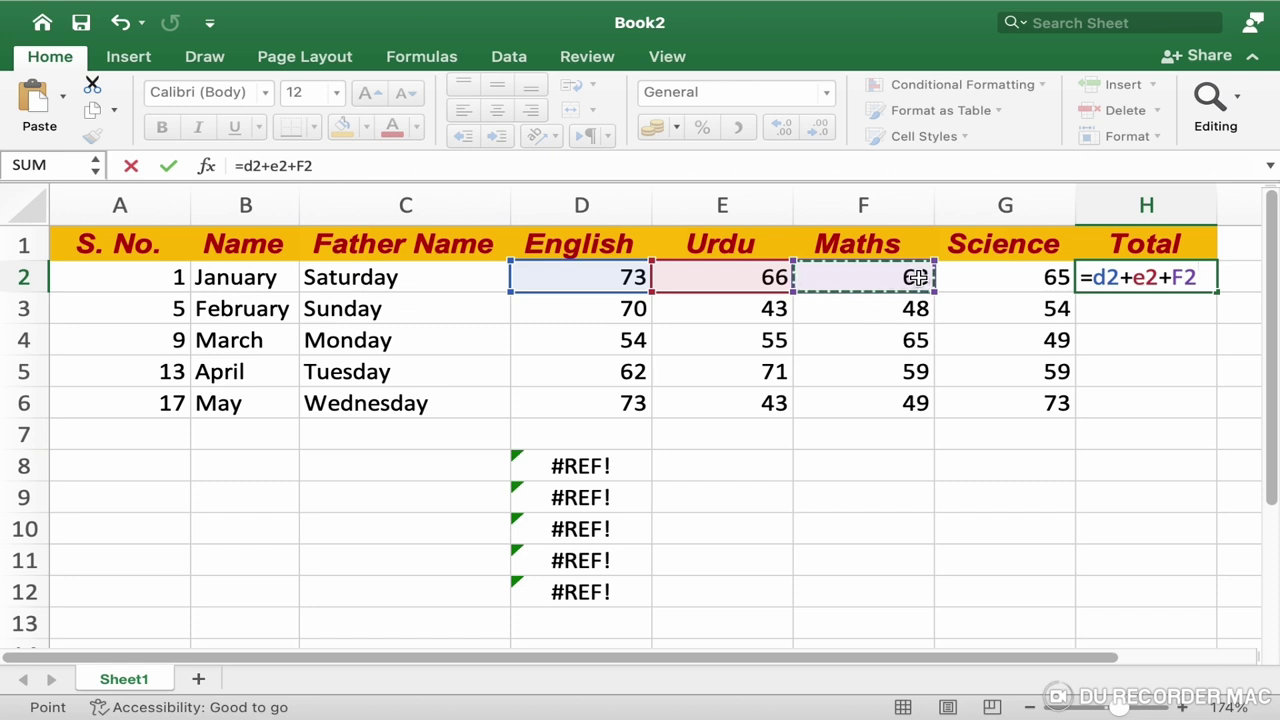
type("+")
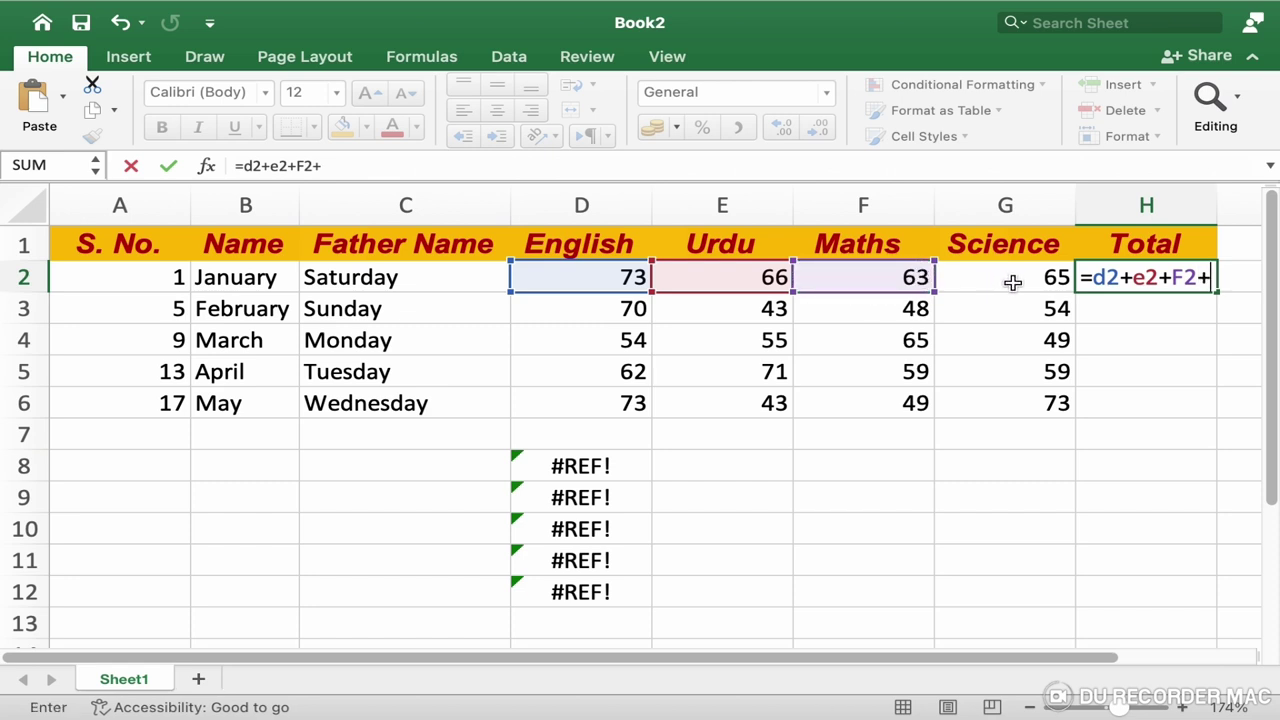
left_click(1013, 283)
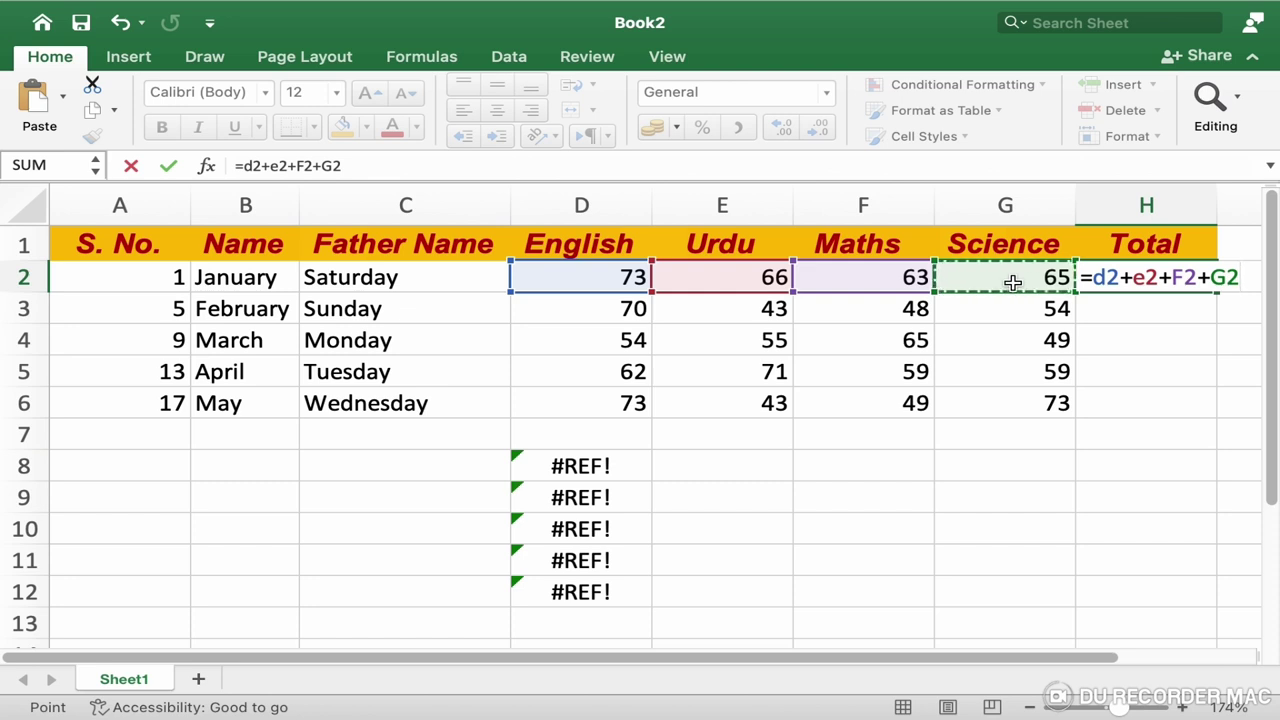
key("Return")
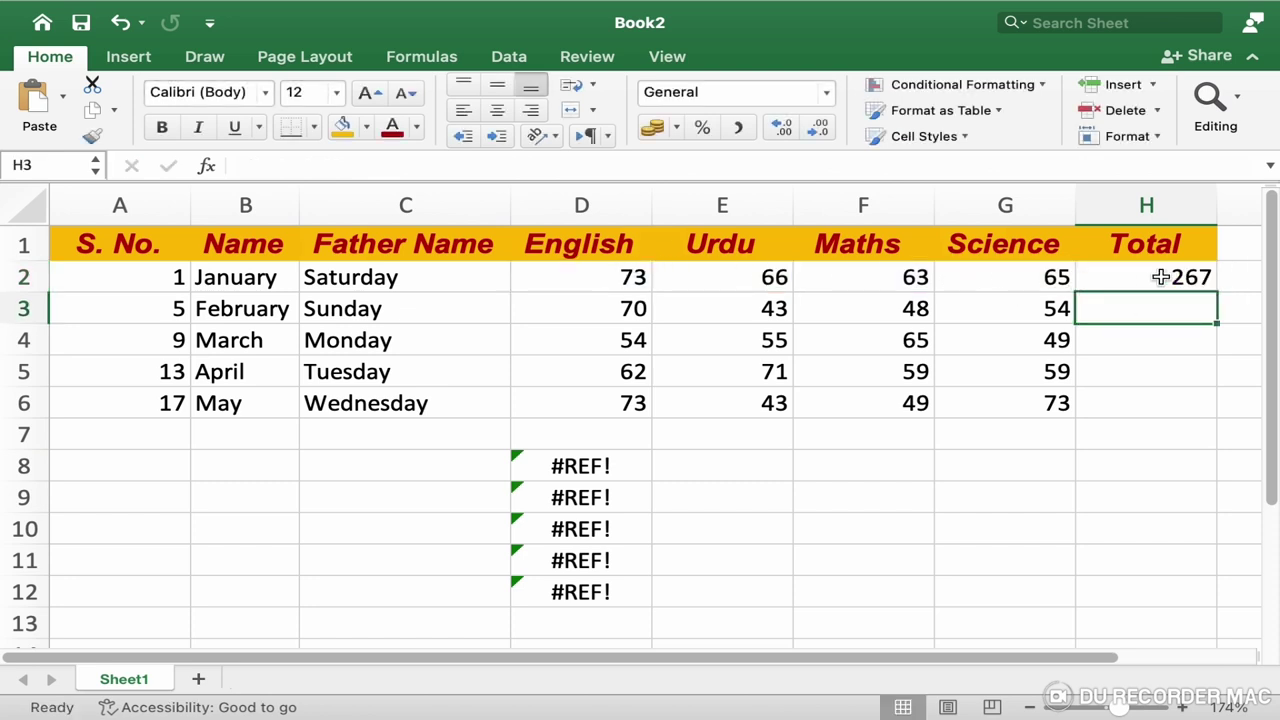
Step: Review H2's addition formula unchanged, then reselect H2 to rewrite it
double_click(1166, 280)
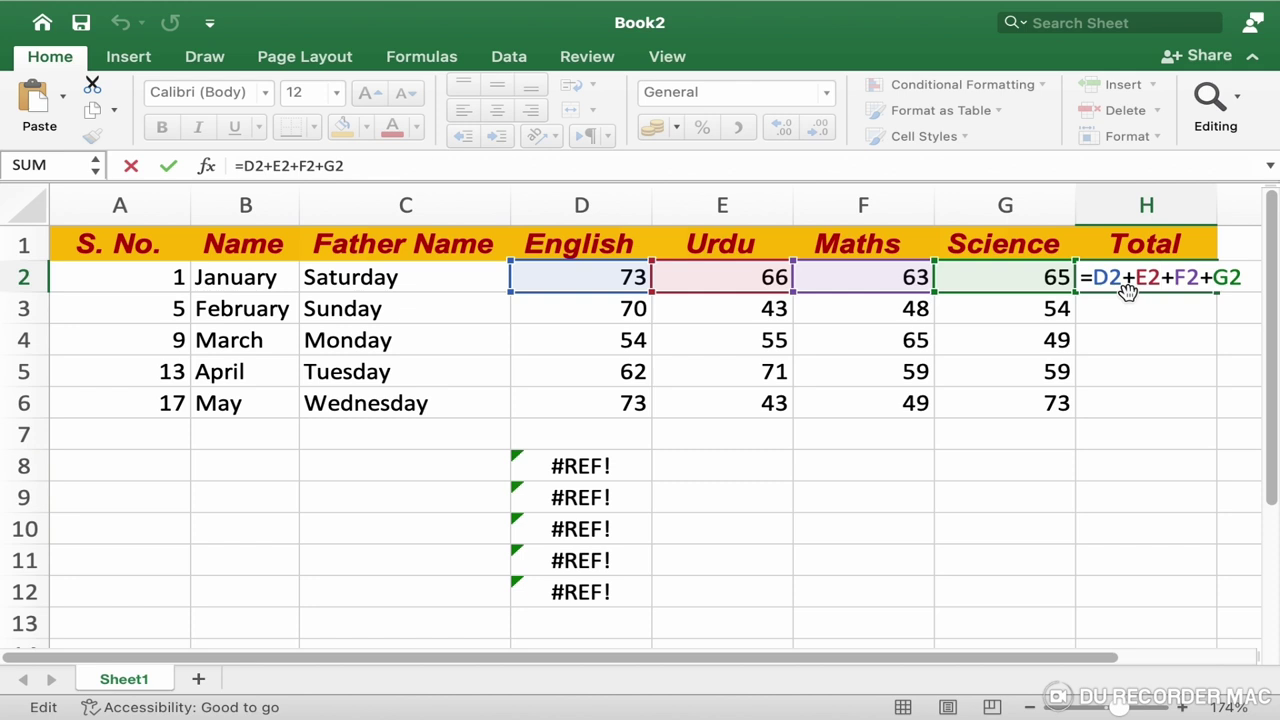
key("Return")
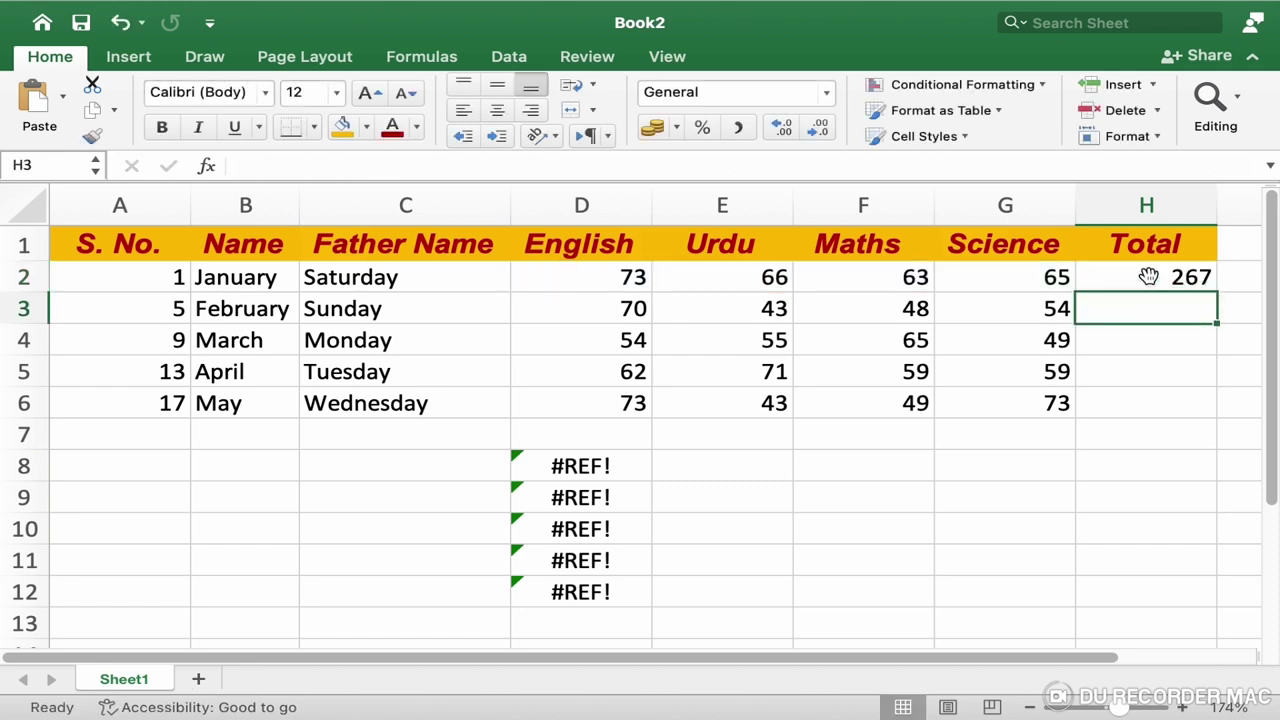
left_click(1146, 277)
Step: Enter =SUM(D2:G2) in H2, keeping the first student's total at 267
type("=")
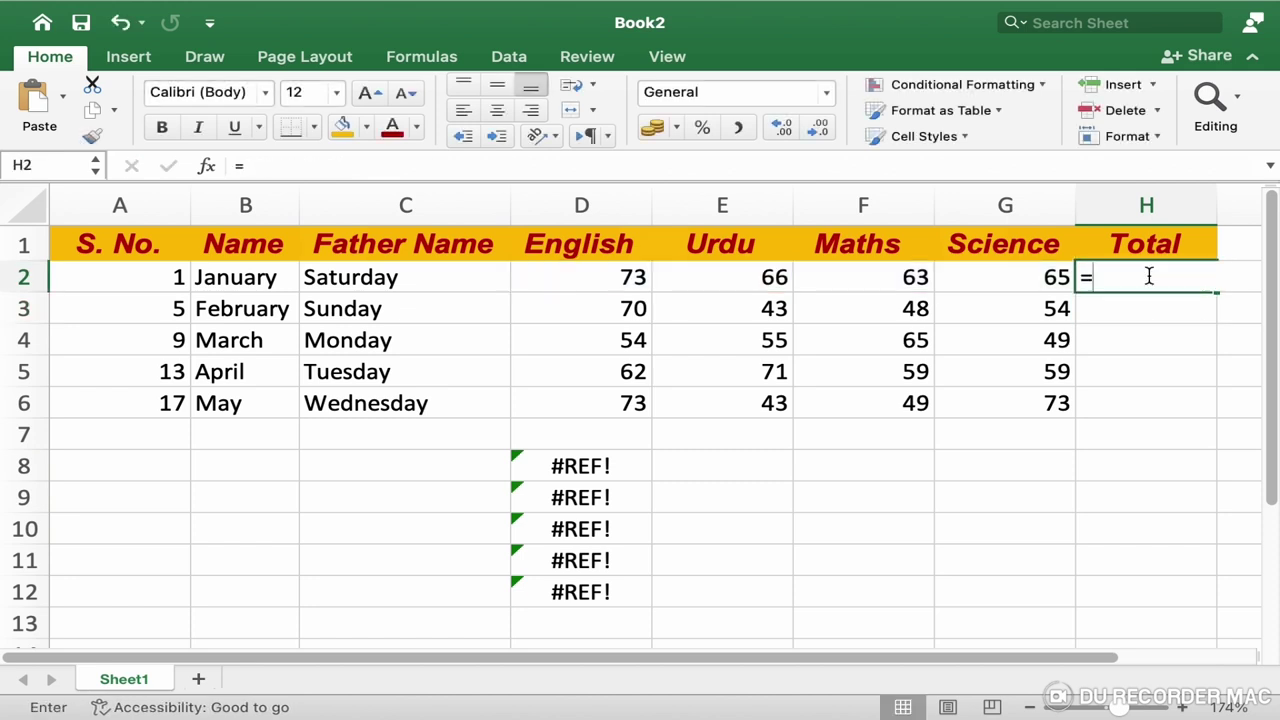
type("su")
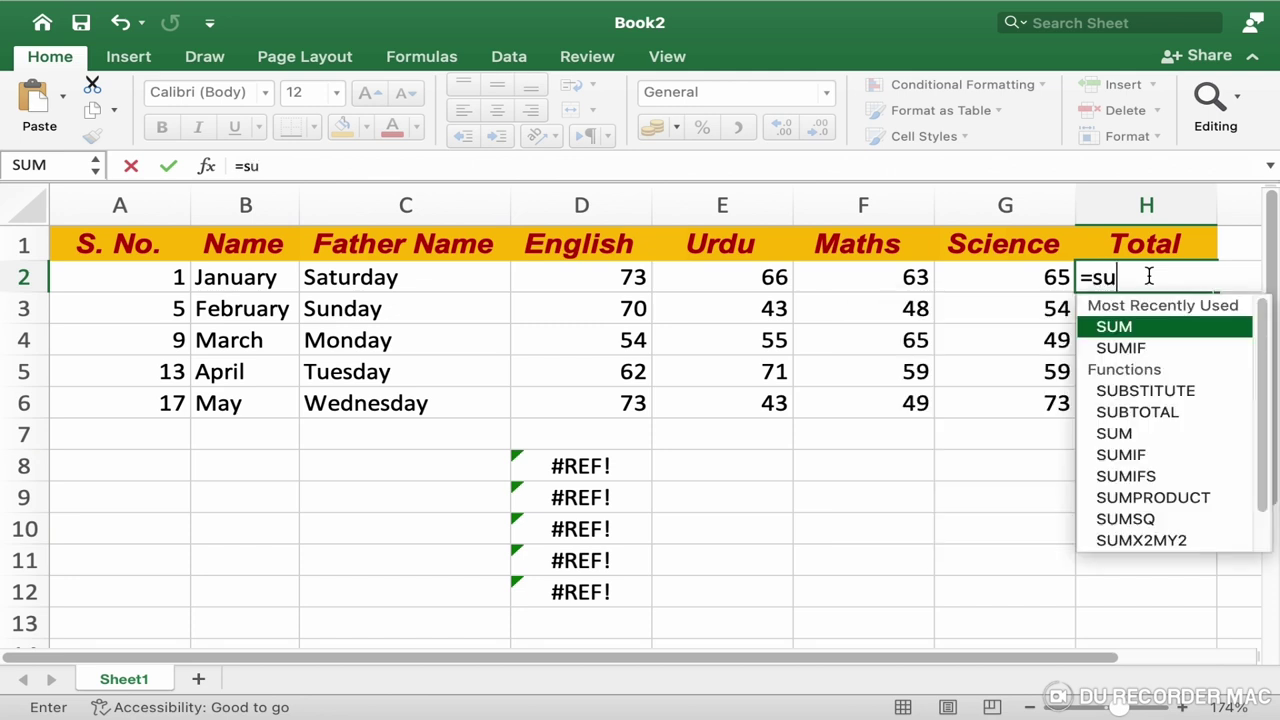
type("m(")
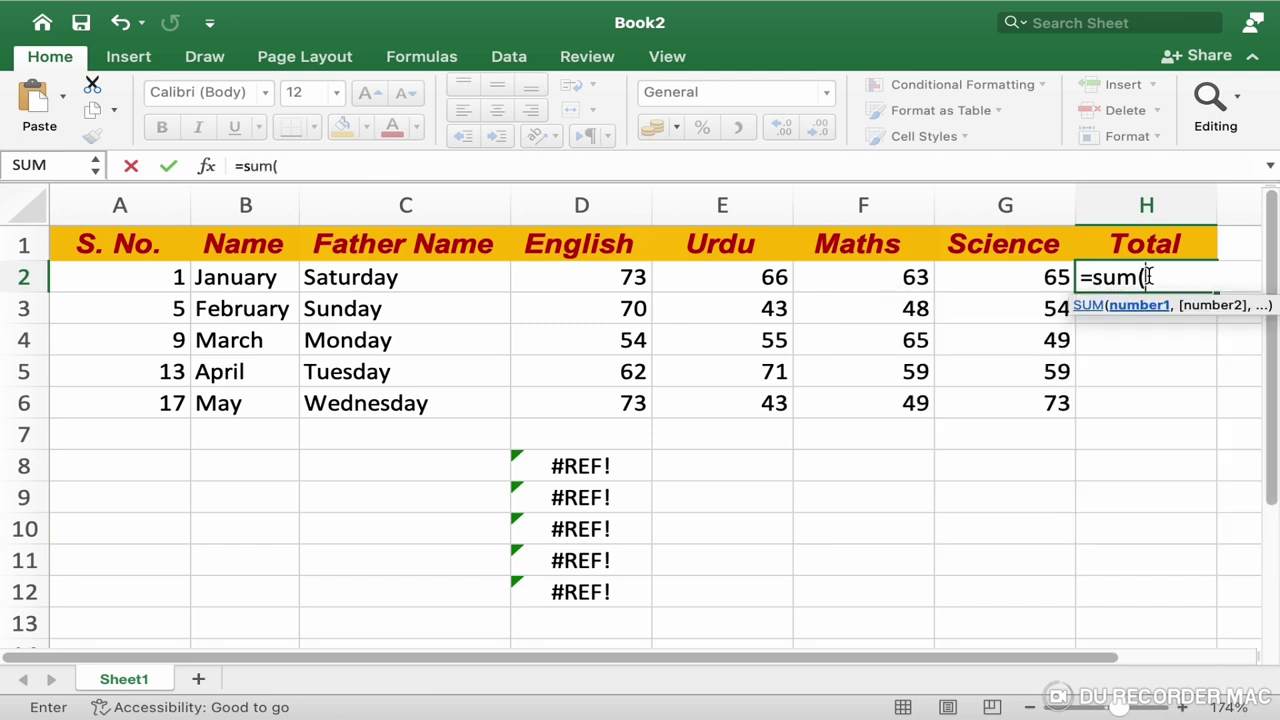
left_click(636, 277)
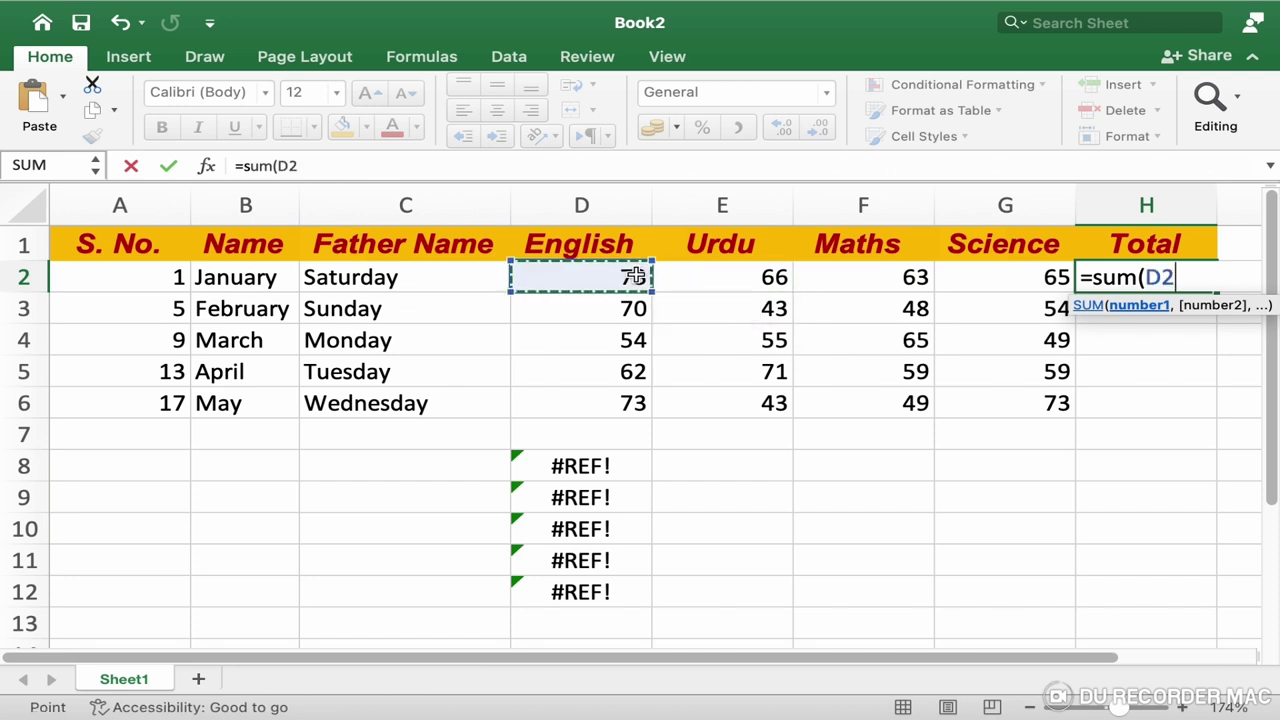
left_click_drag(636, 277, 984, 287)
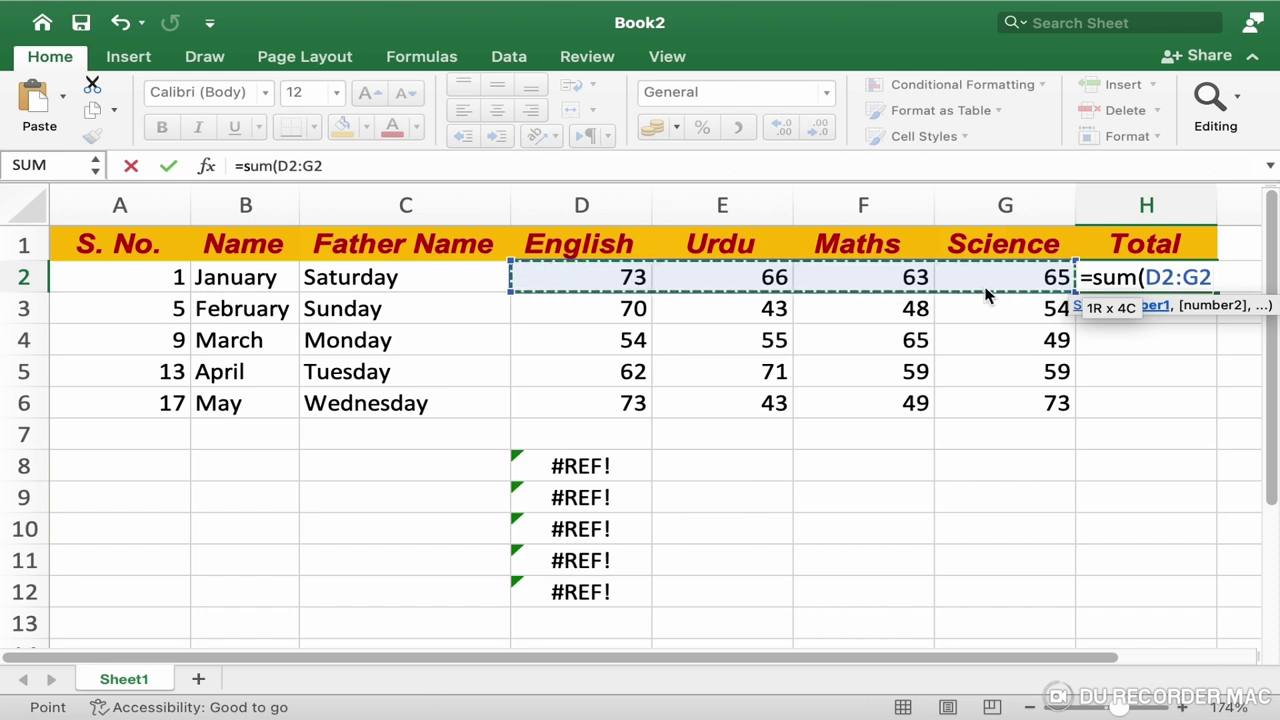
type(")")
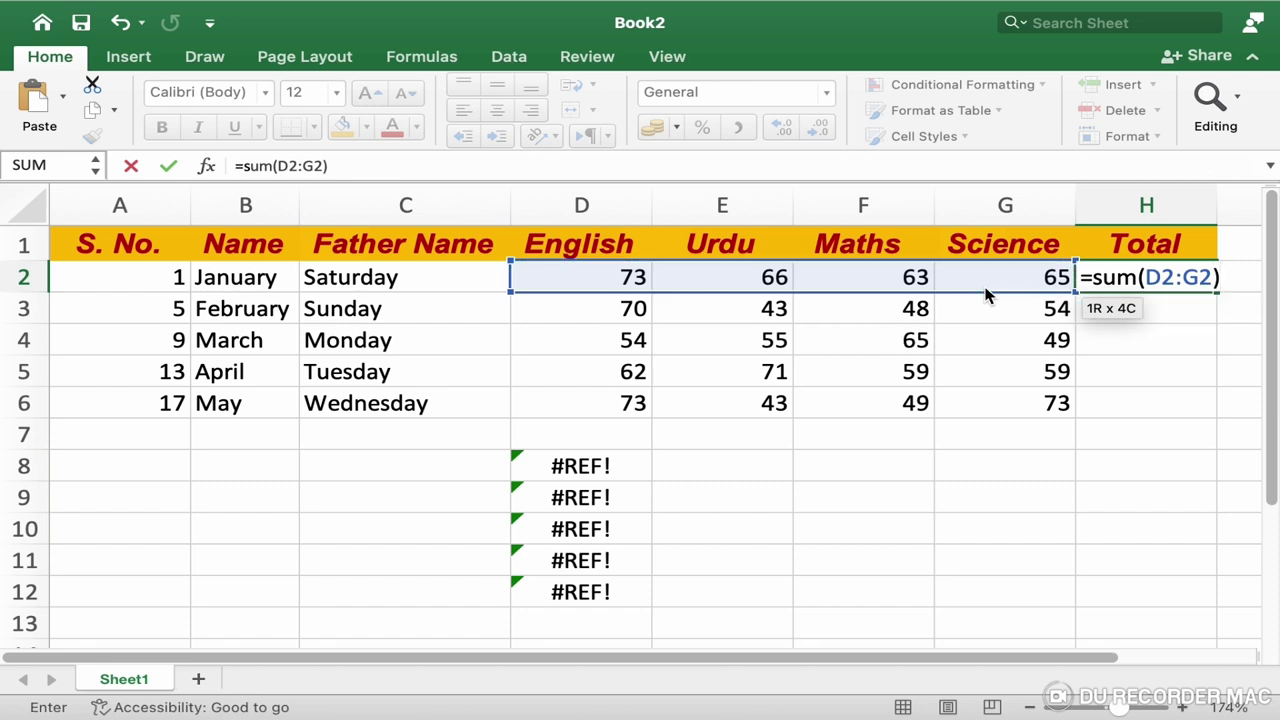
key("Return")
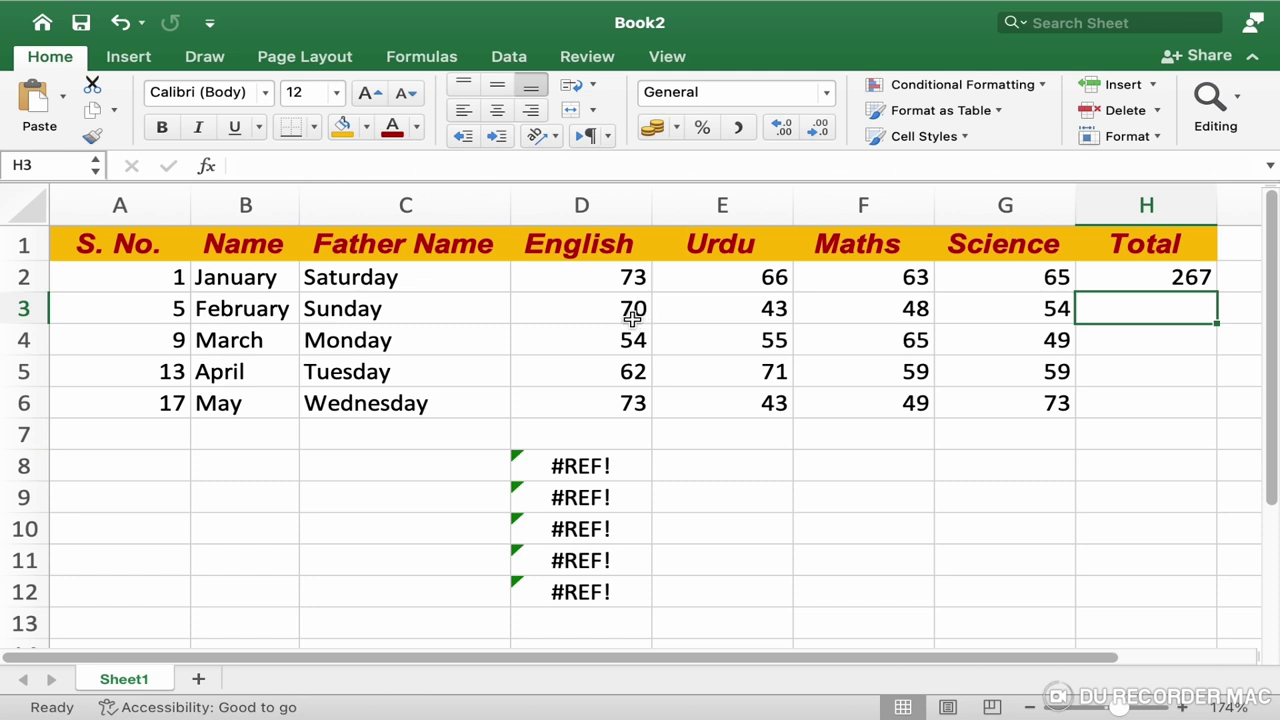
Step: Fill H2's SUM formula down to H6, giving totals 215, 223, 251 and 238
left_click(1151, 279)
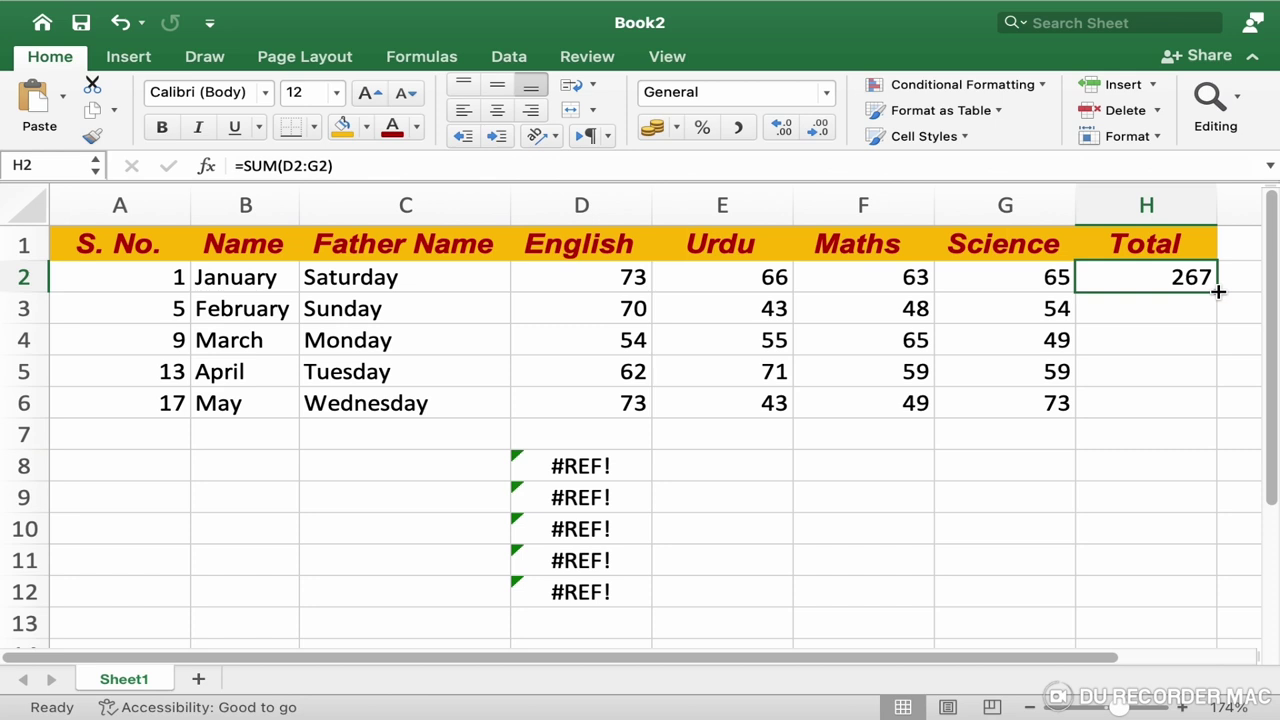
left_click_drag(1218, 291, 1218, 291)
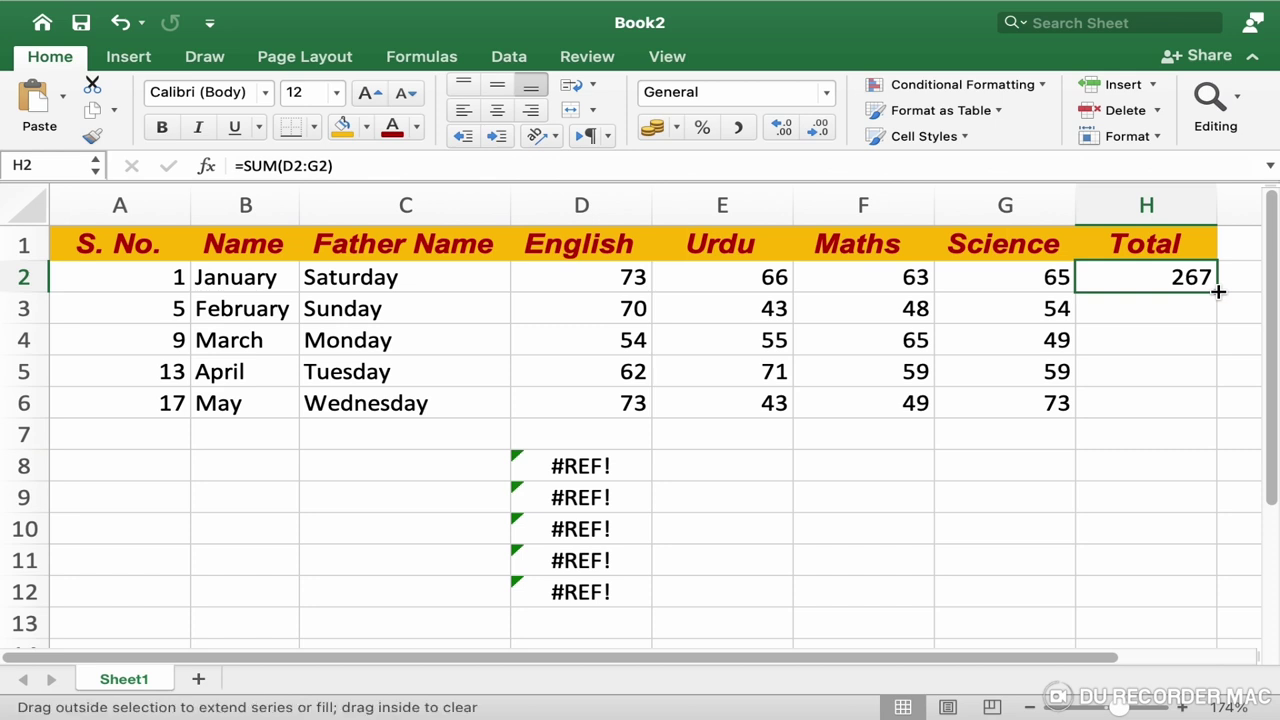
left_click_drag(1218, 291, 1222, 414)
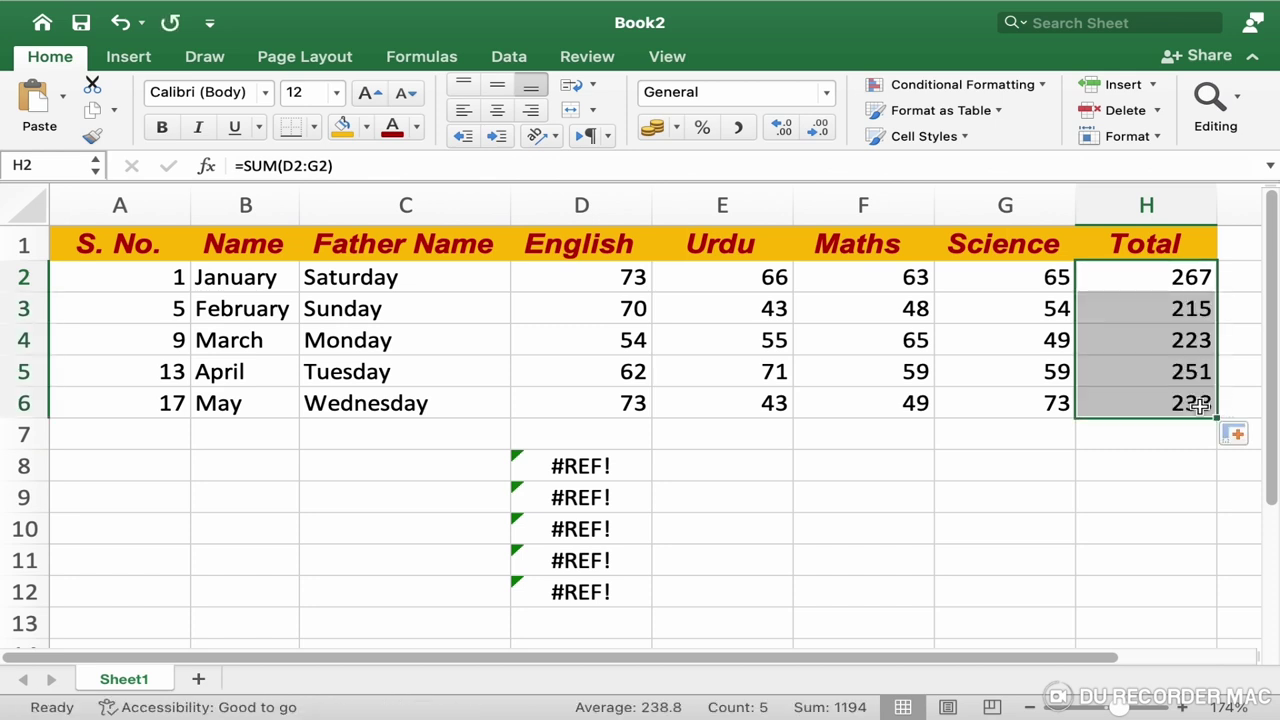
left_click(1154, 312)
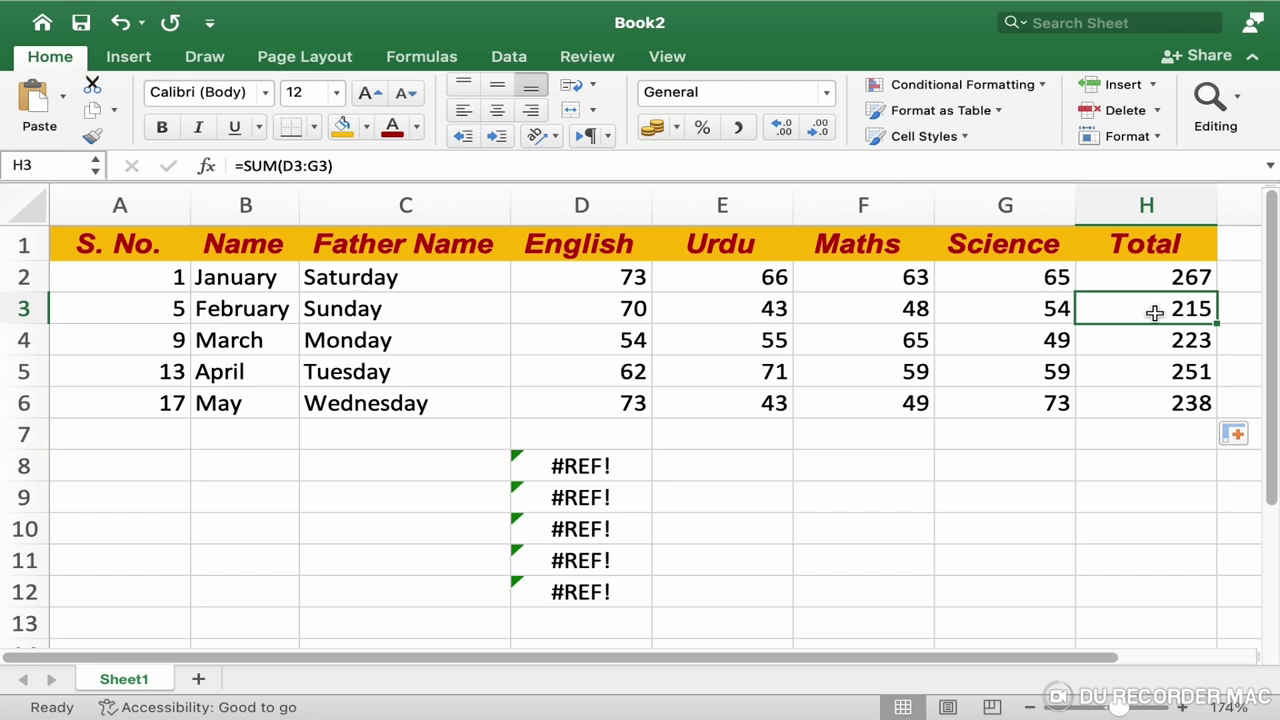
double_click(1154, 312)
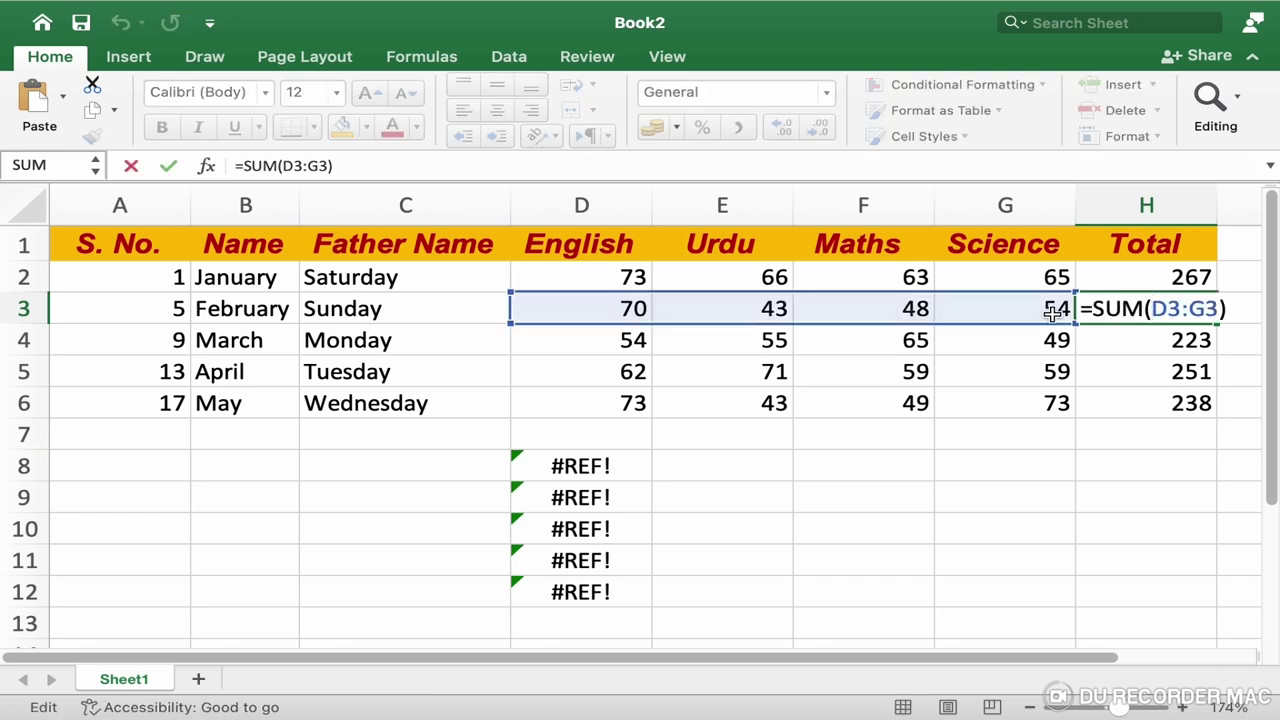
key("Return")
double_click(1157, 342)
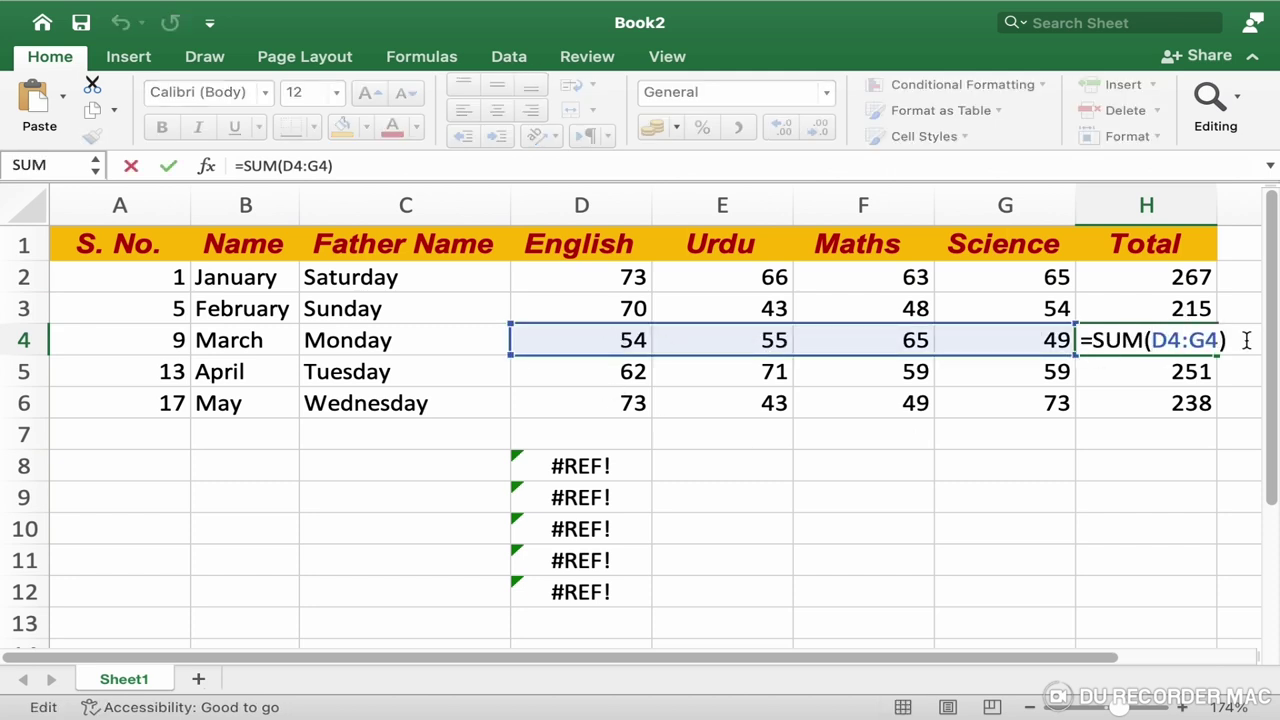
key("Return")
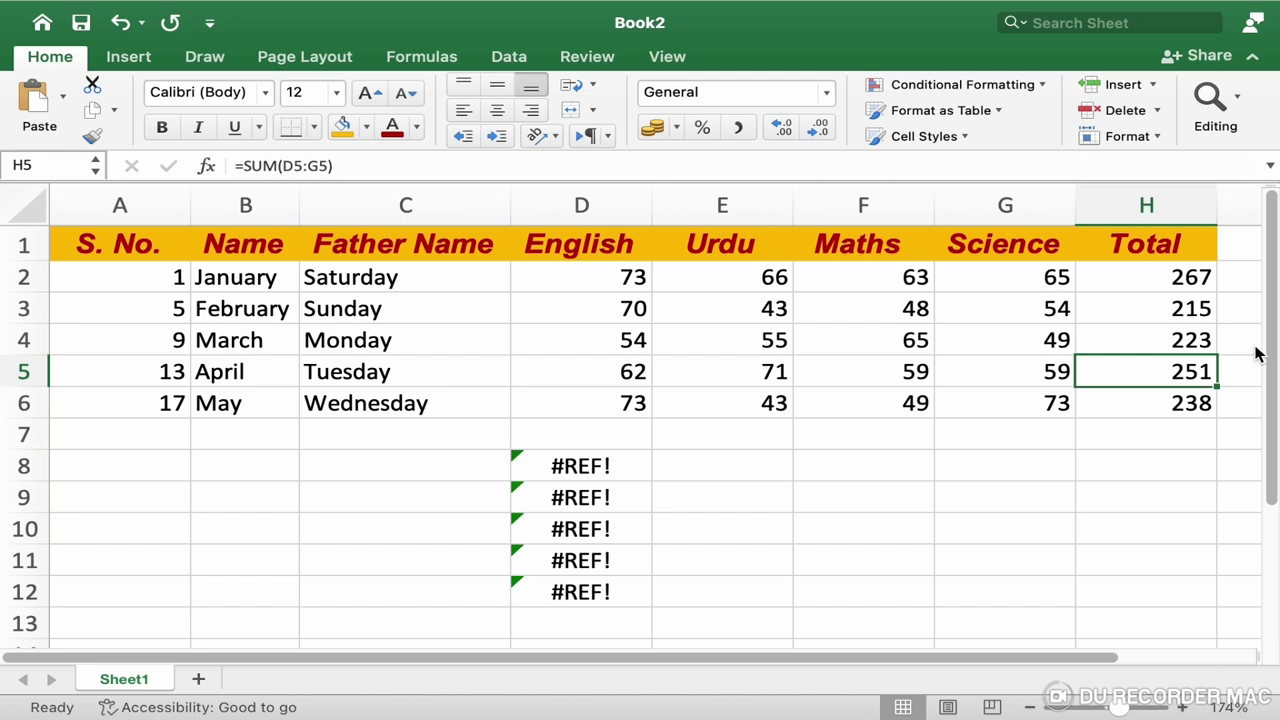
left_click(1162, 402)
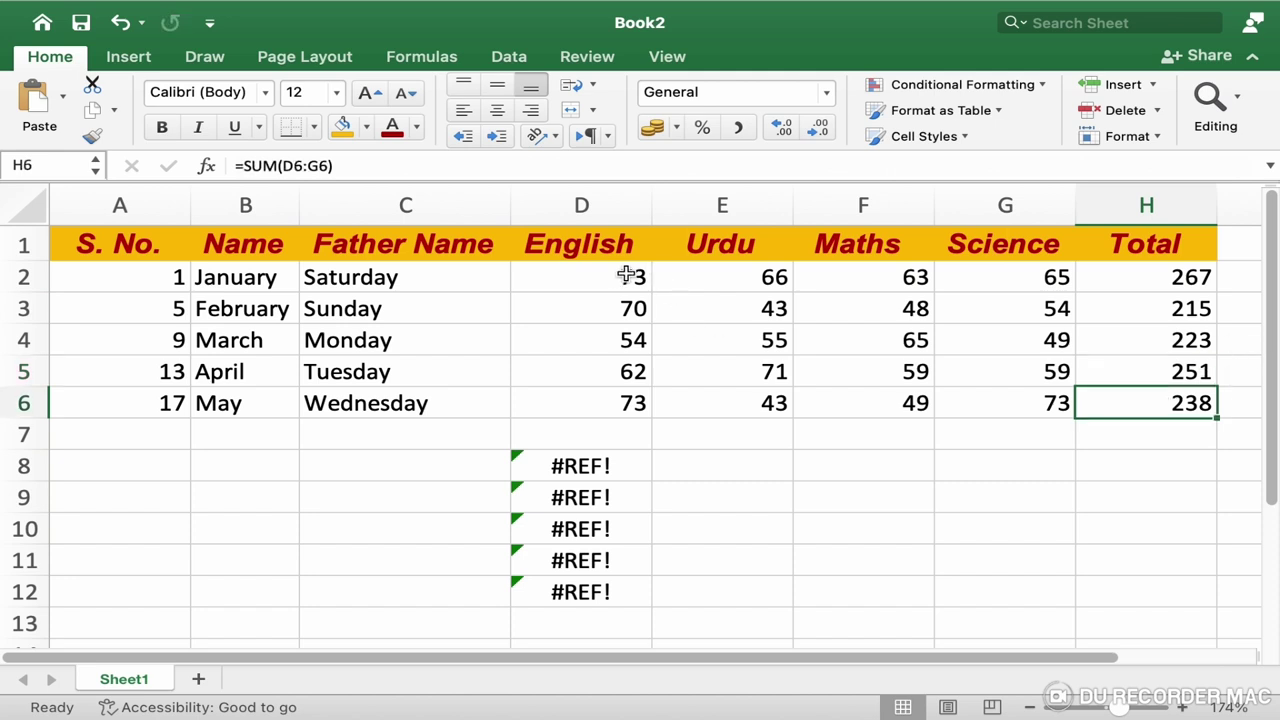
left_click(613, 275)
left_click_drag(613, 275, 1025, 371)
left_click_drag(1027, 399, 1028, 401)
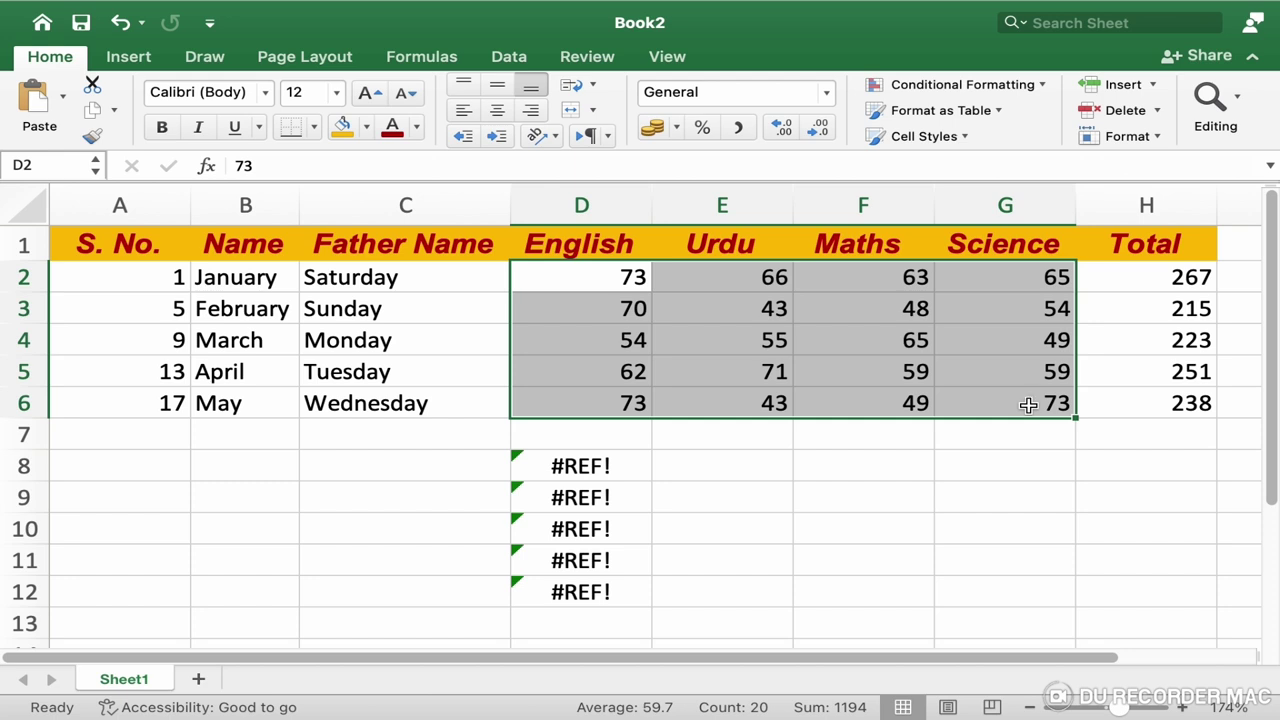
left_click(888, 494)
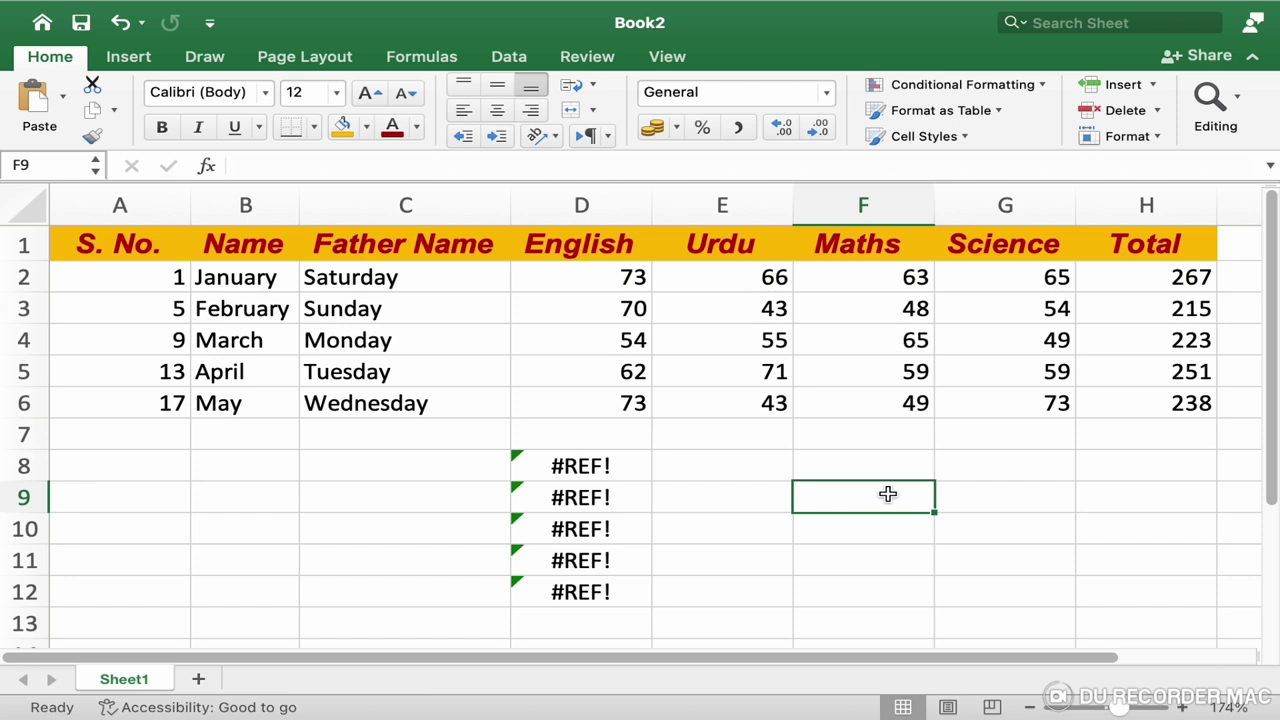
Step: Enter =SUM(E3+G2+G6) in F9 for a result of 181, then review it
type("=")
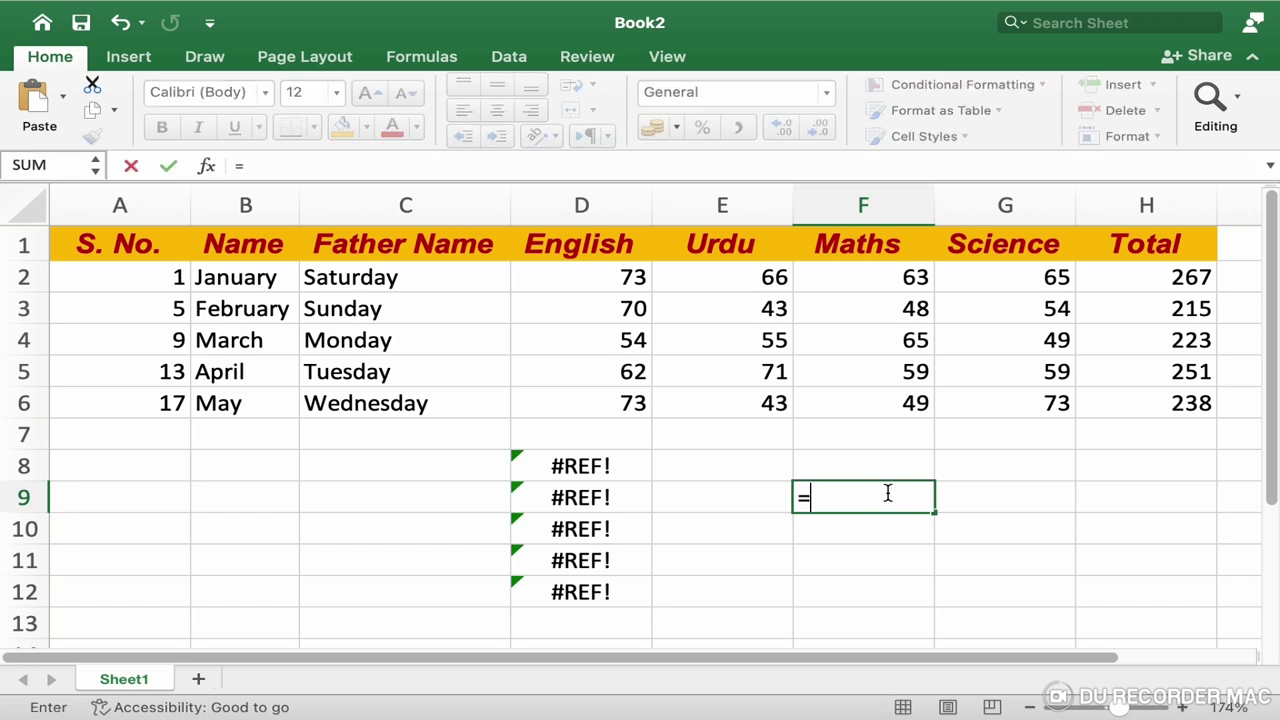
type("sum")
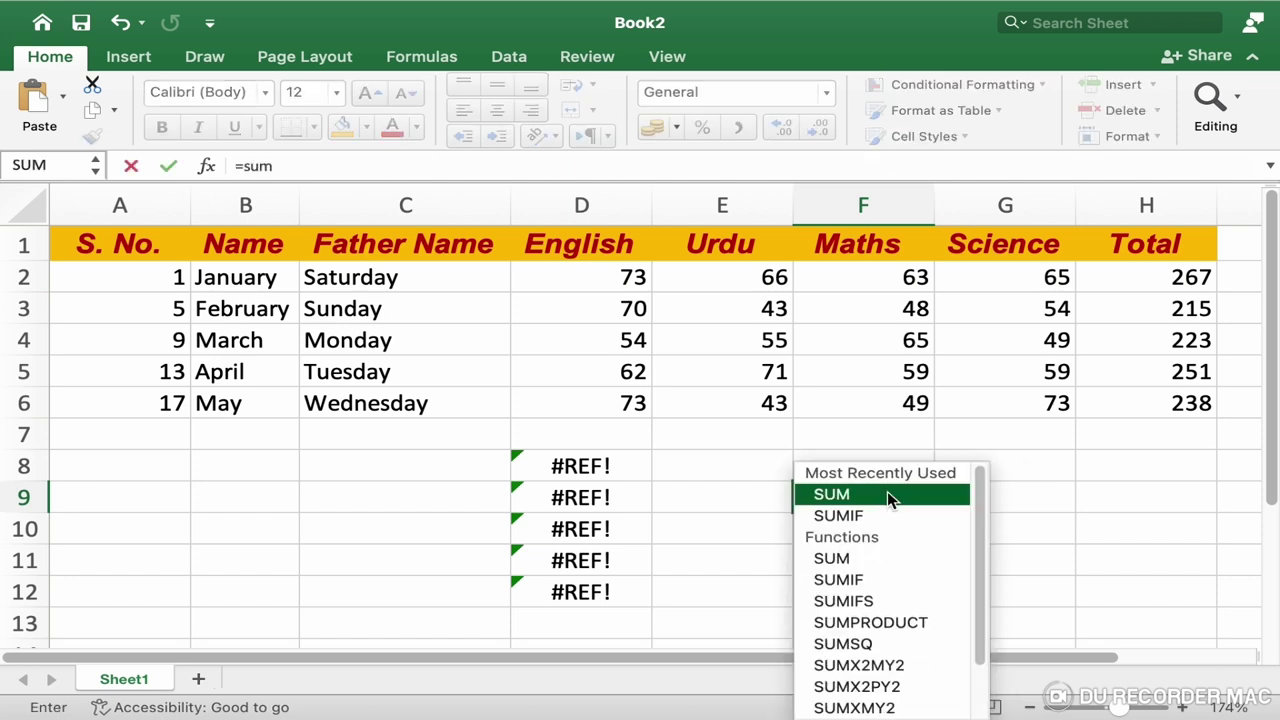
type("(")
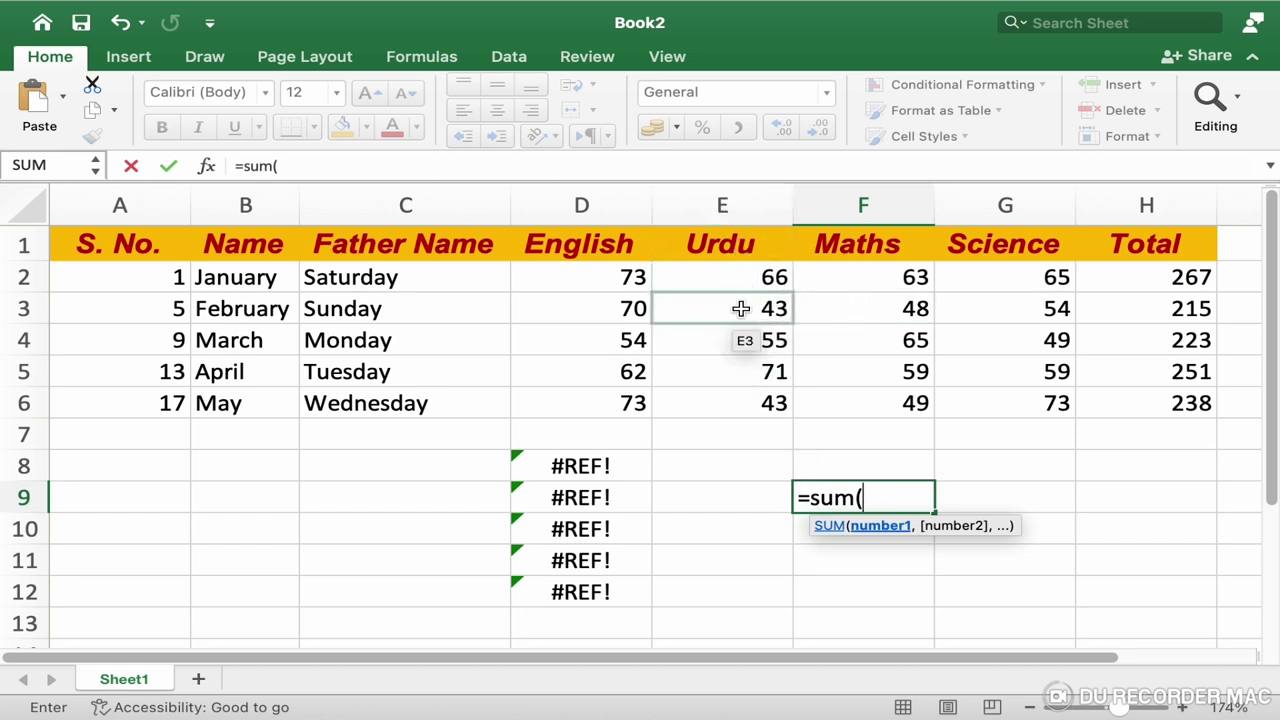
left_click(741, 309)
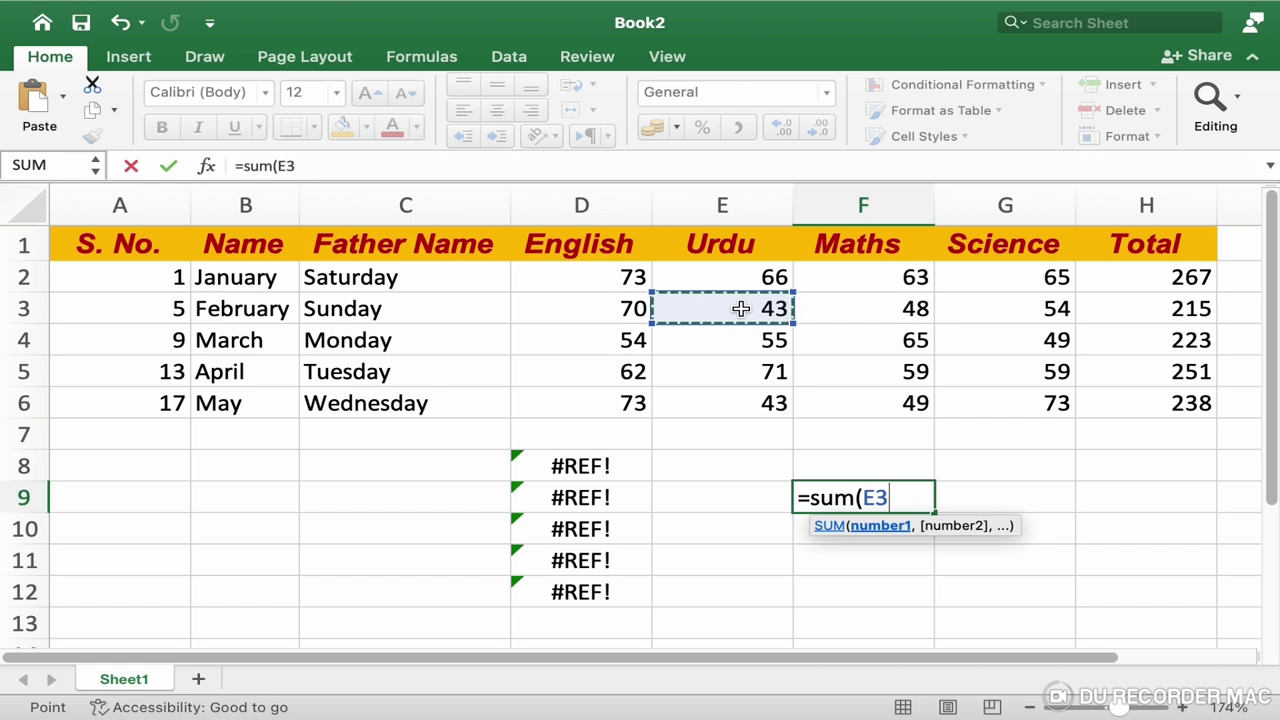
type("+")
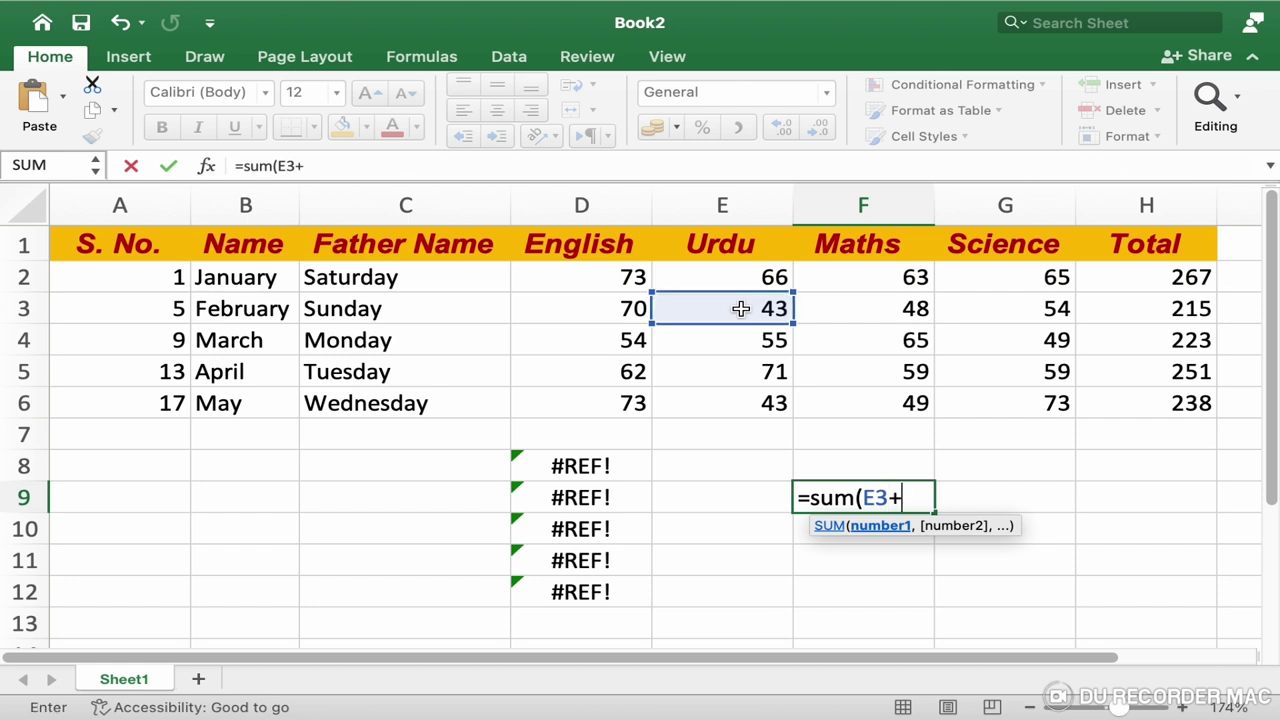
left_click(1042, 283)
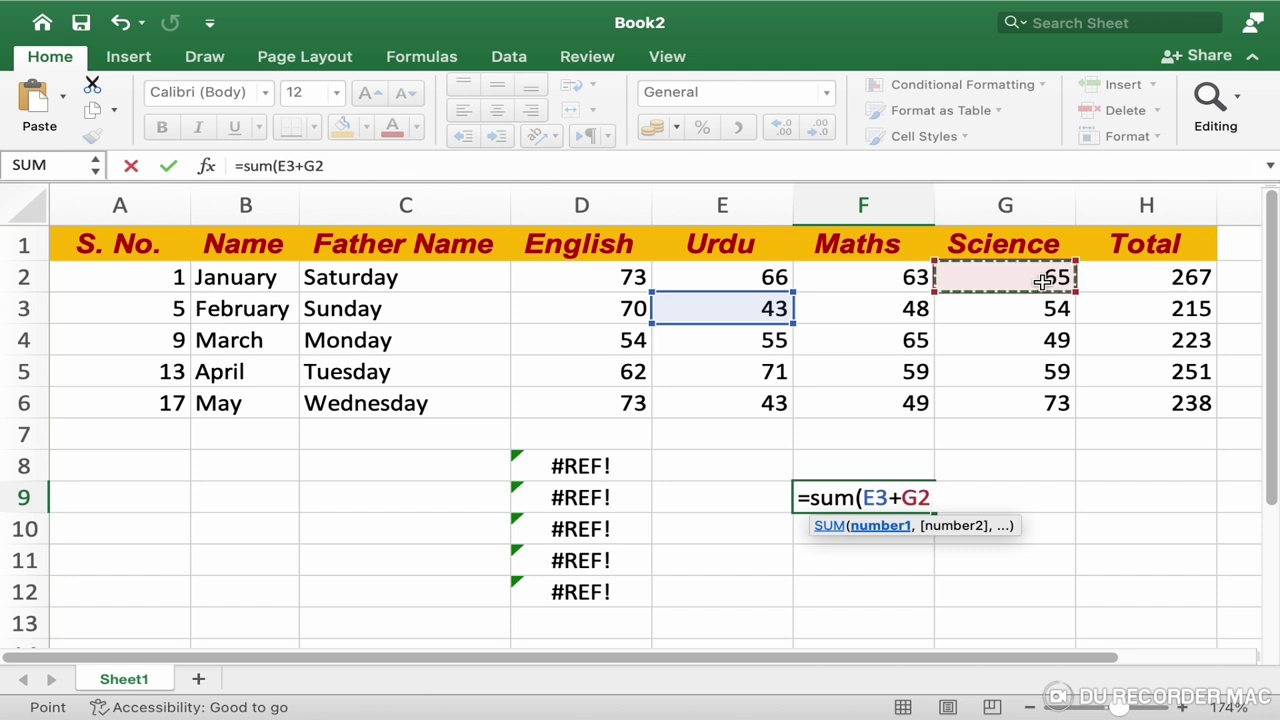
type("+")
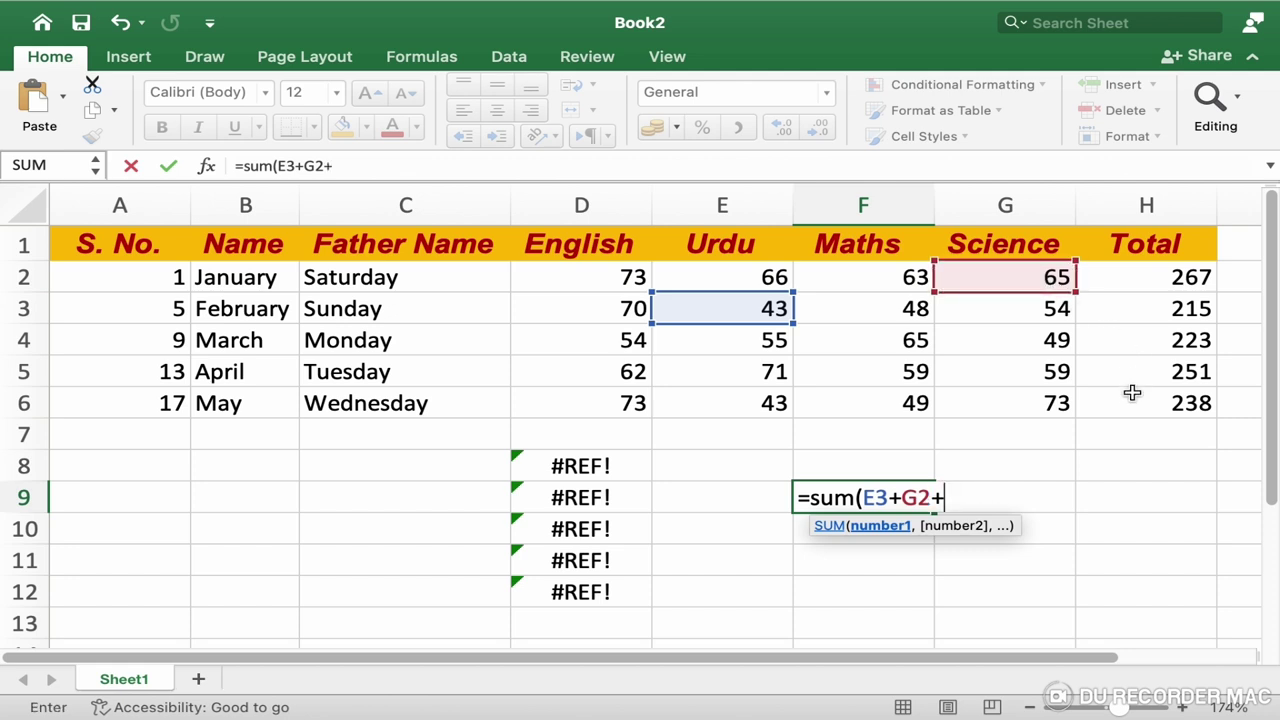
left_click(1060, 406)
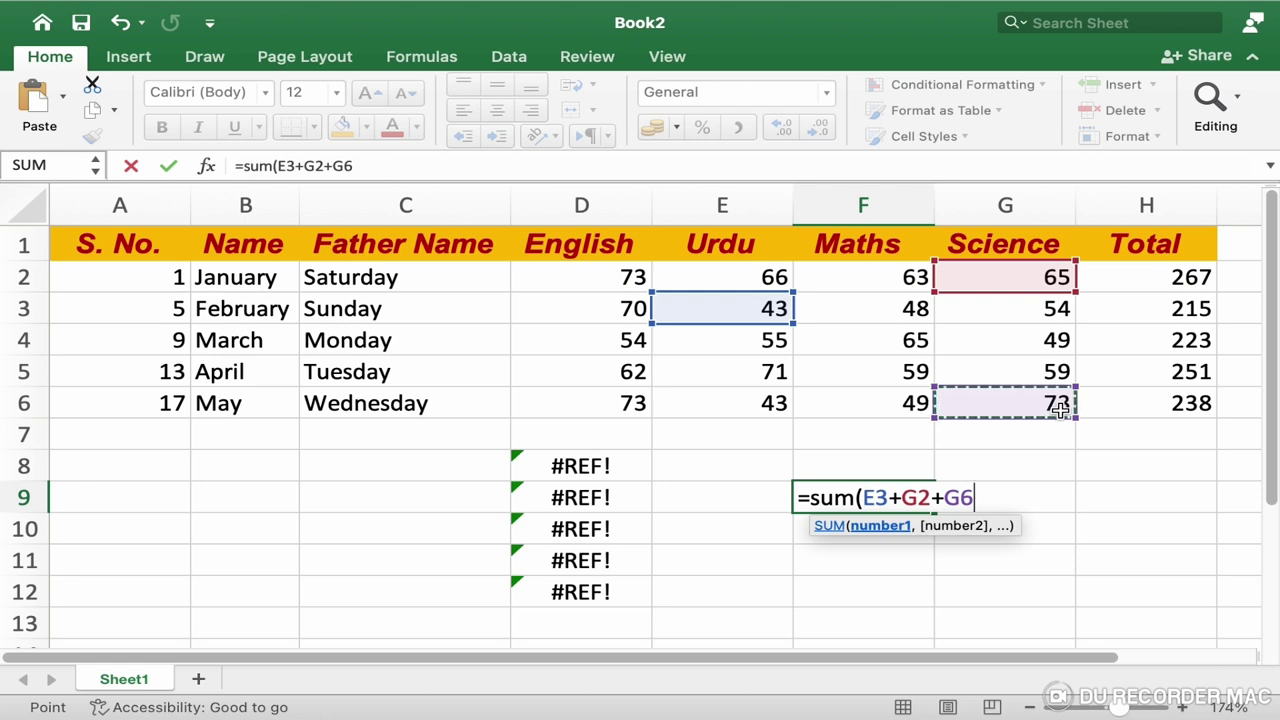
type(")")
key("Return")
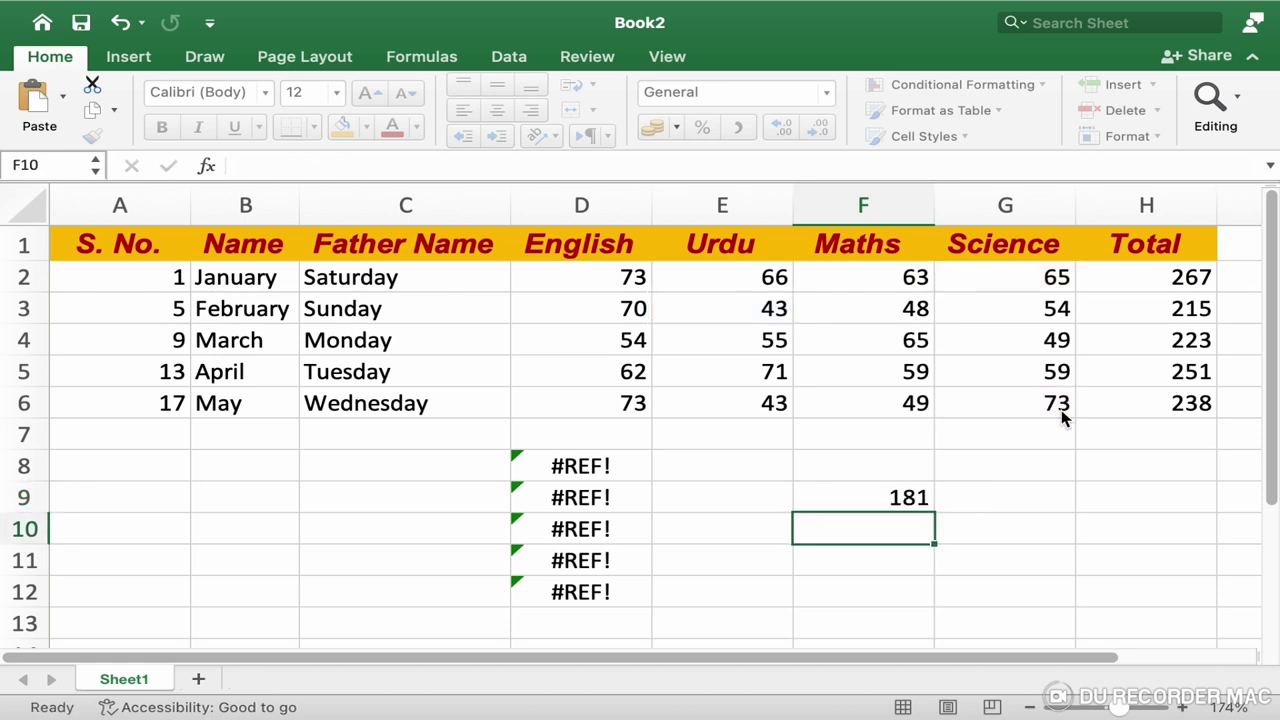
double_click(887, 499)
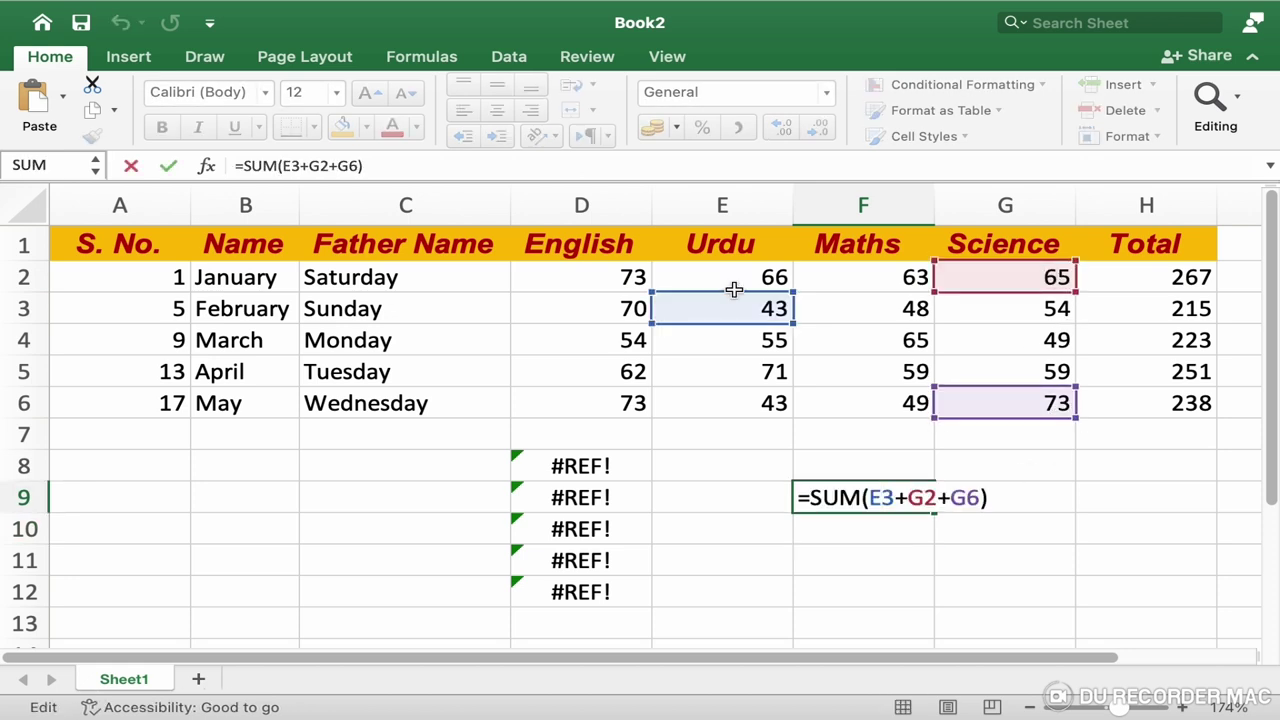
key("Return")
Step: Enter =D2-E2 in F9 to show 7, then start retyping F9 with '='
left_click(903, 497)
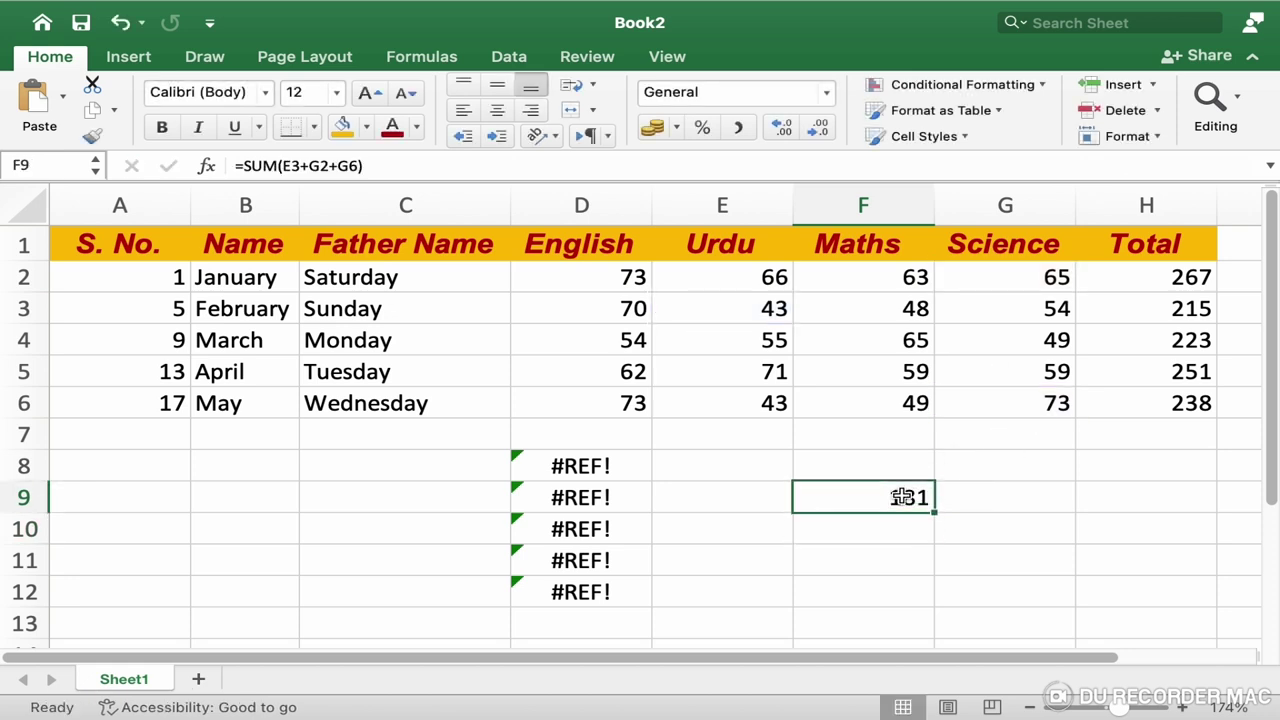
type("=")
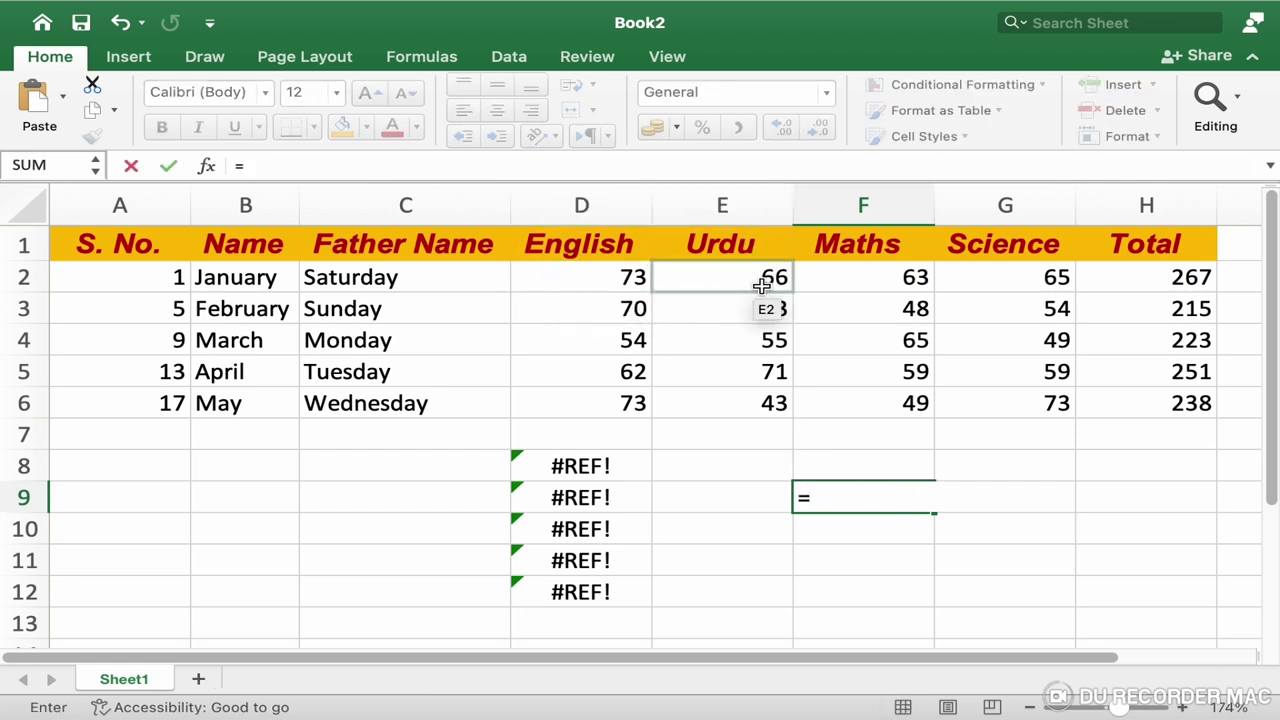
left_click(625, 284)
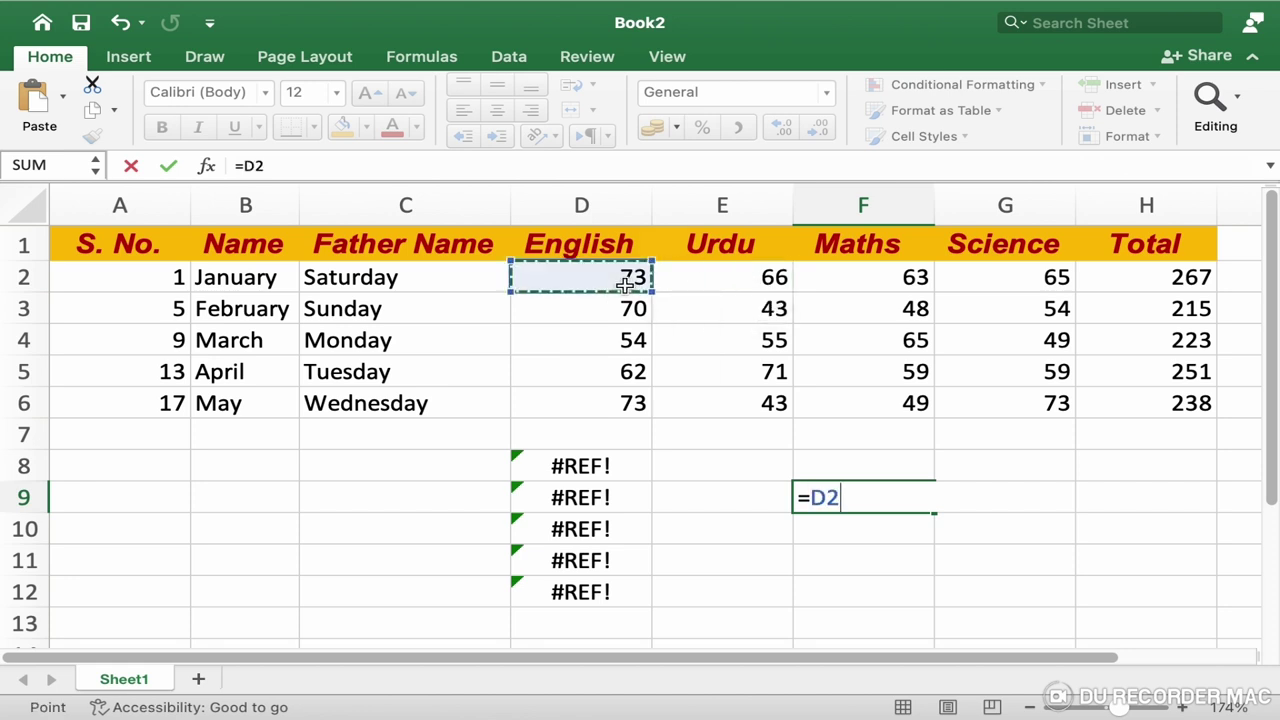
type("-")
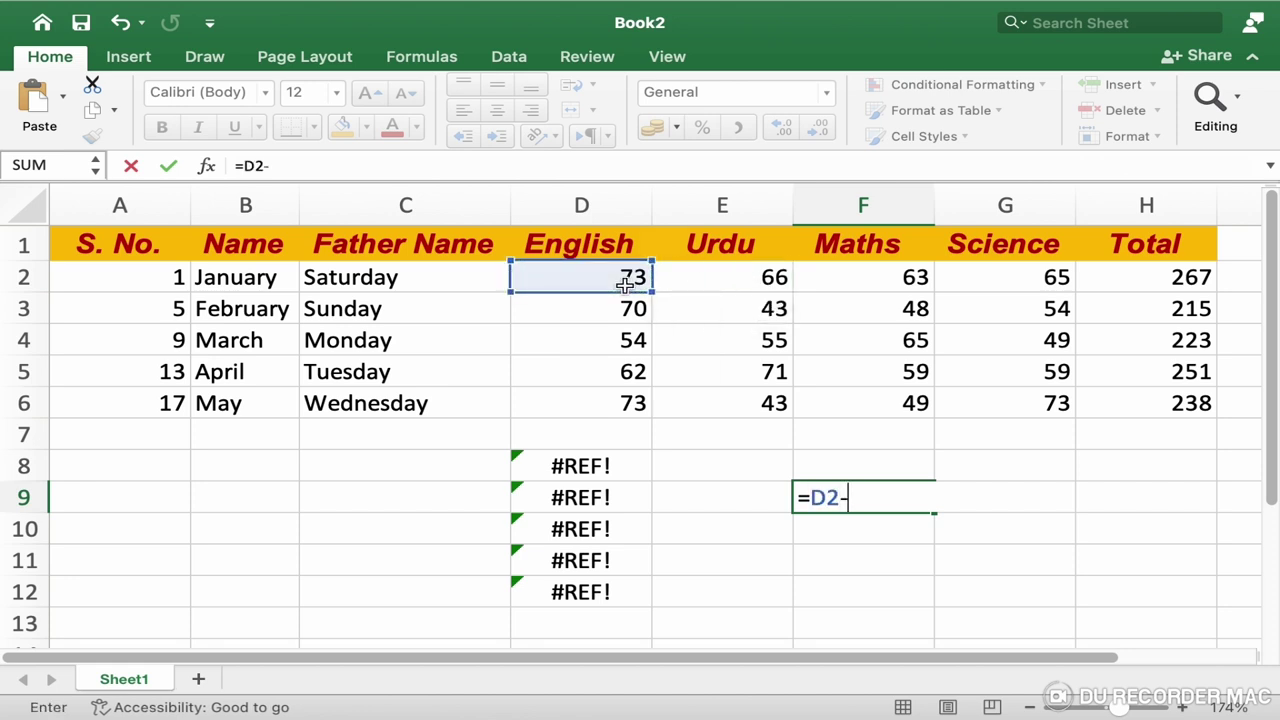
left_click(722, 279)
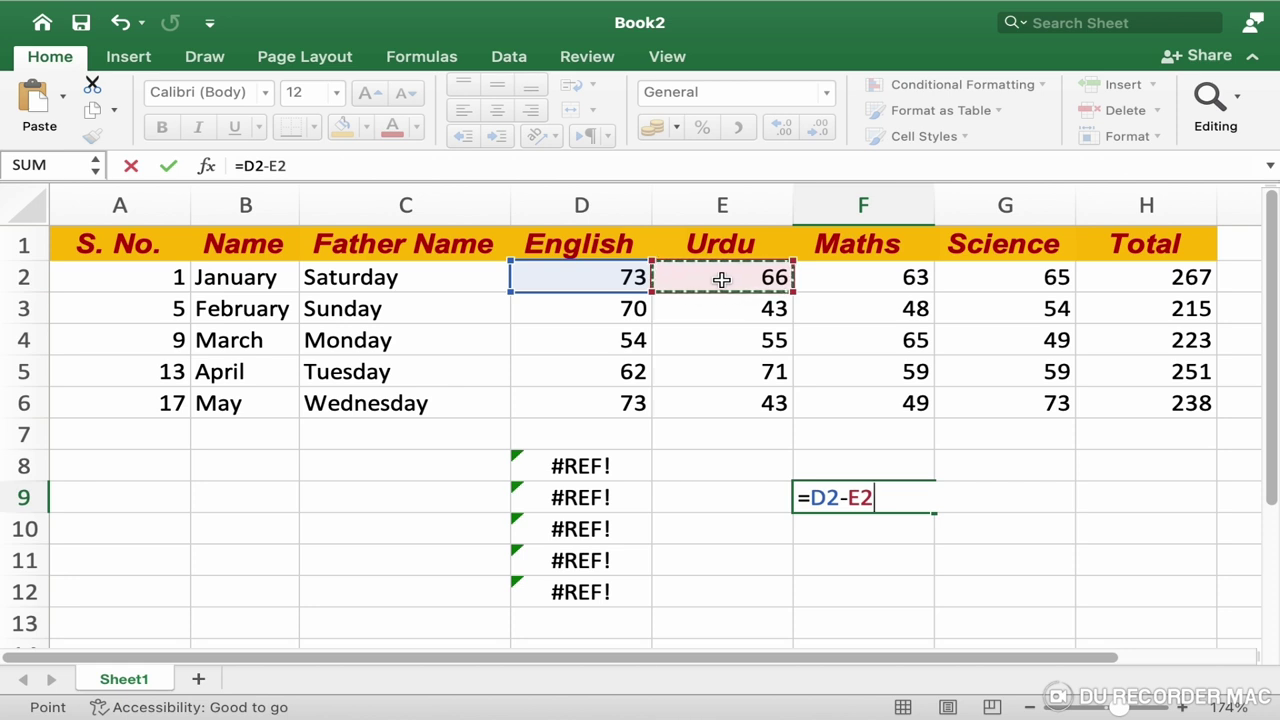
key("Return")
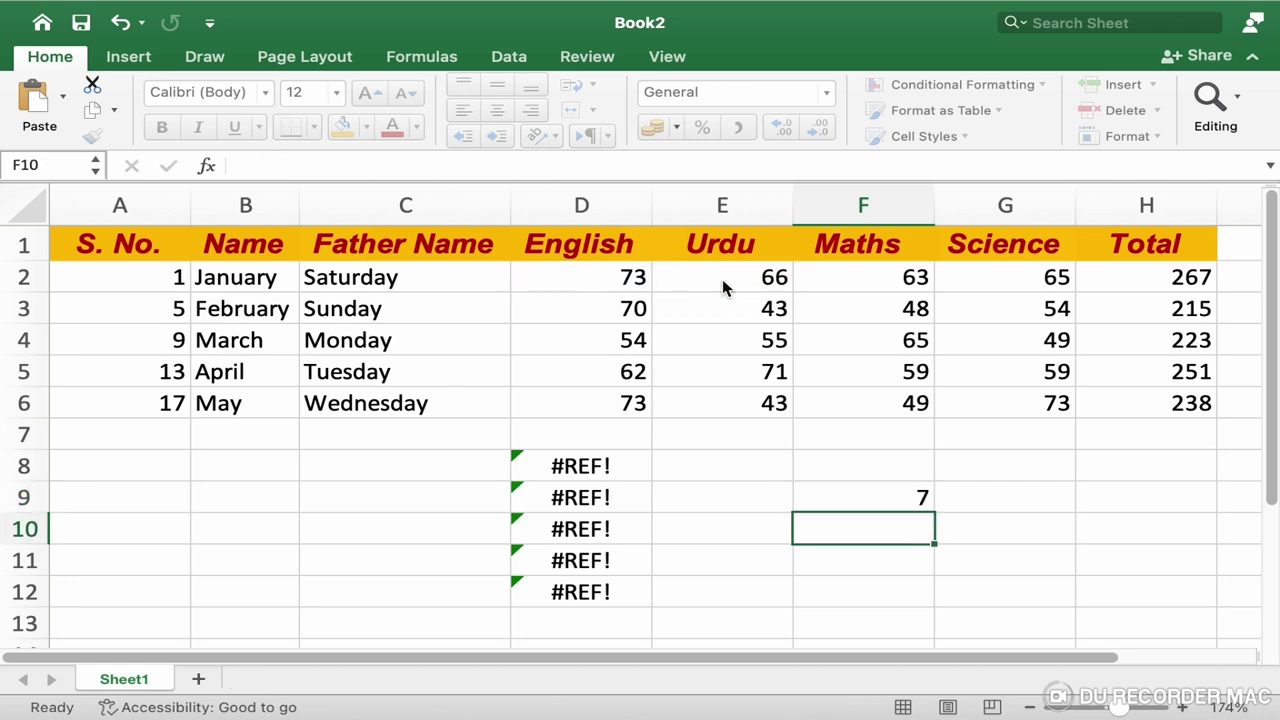
left_click(890, 496)
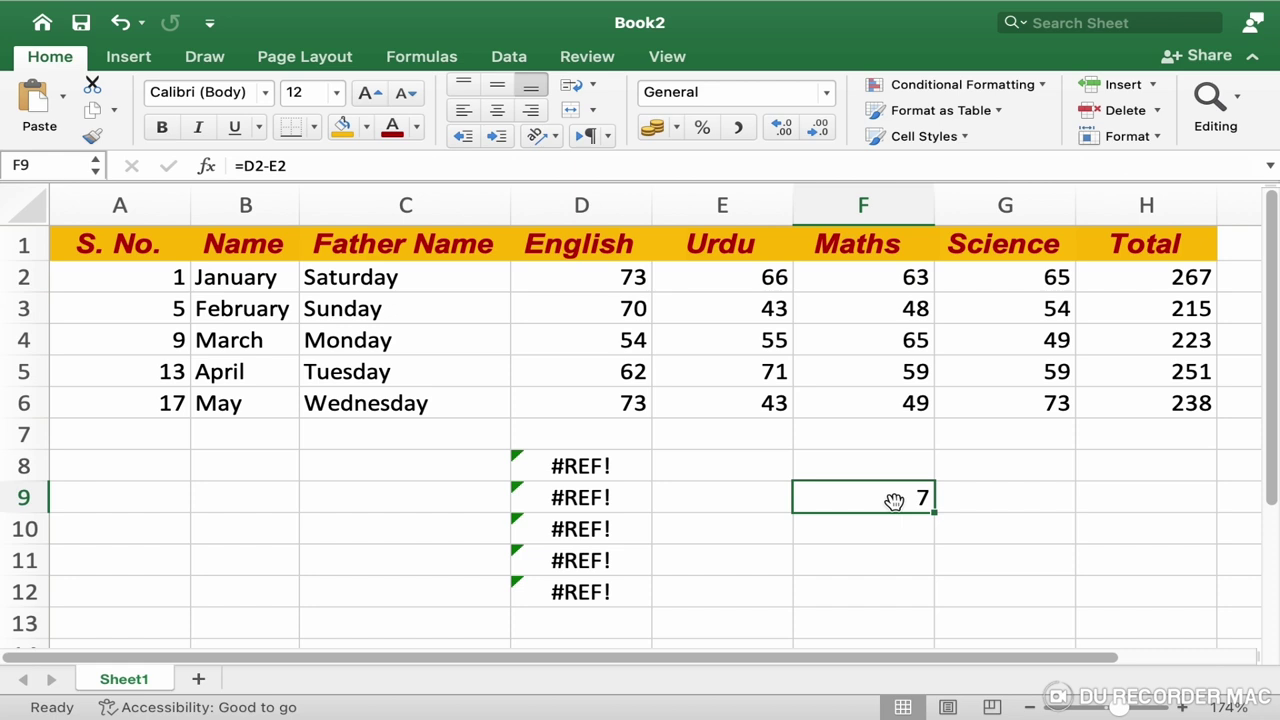
type("=")
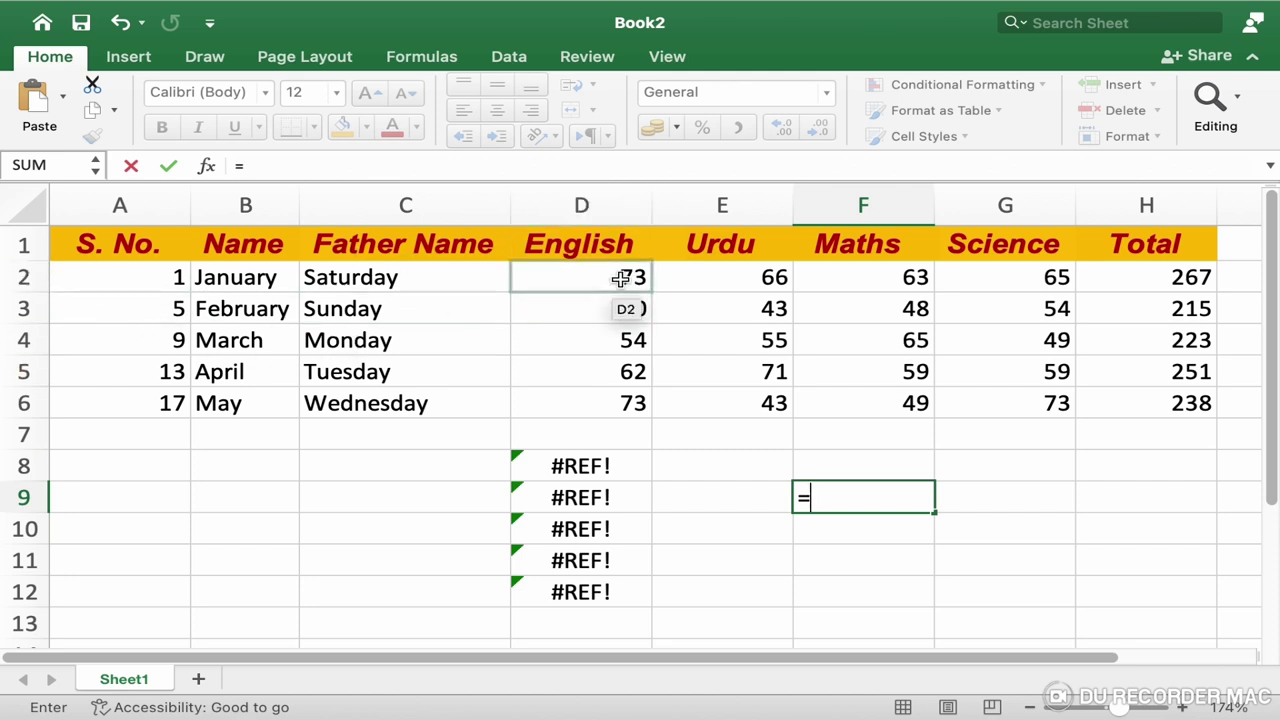
Step: Complete F9 as =D2-E2 showing 7, then recheck the cell
type("d2")
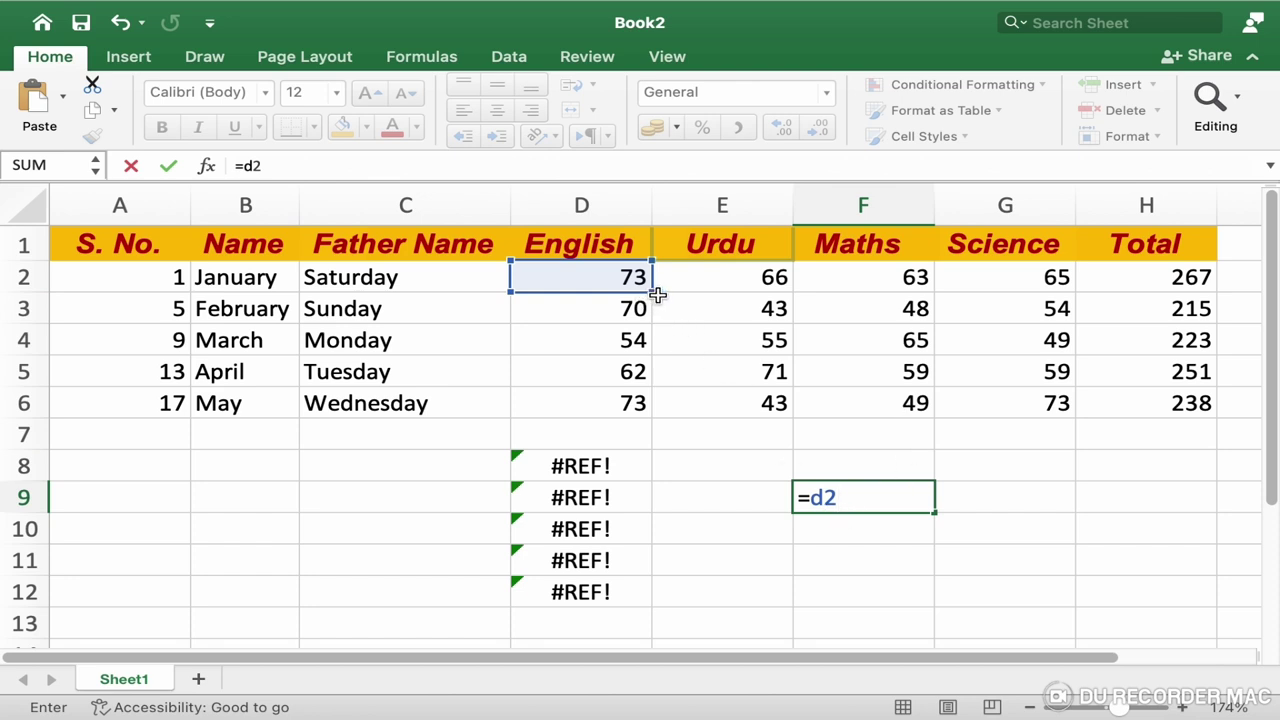
type("-")
type("e2")
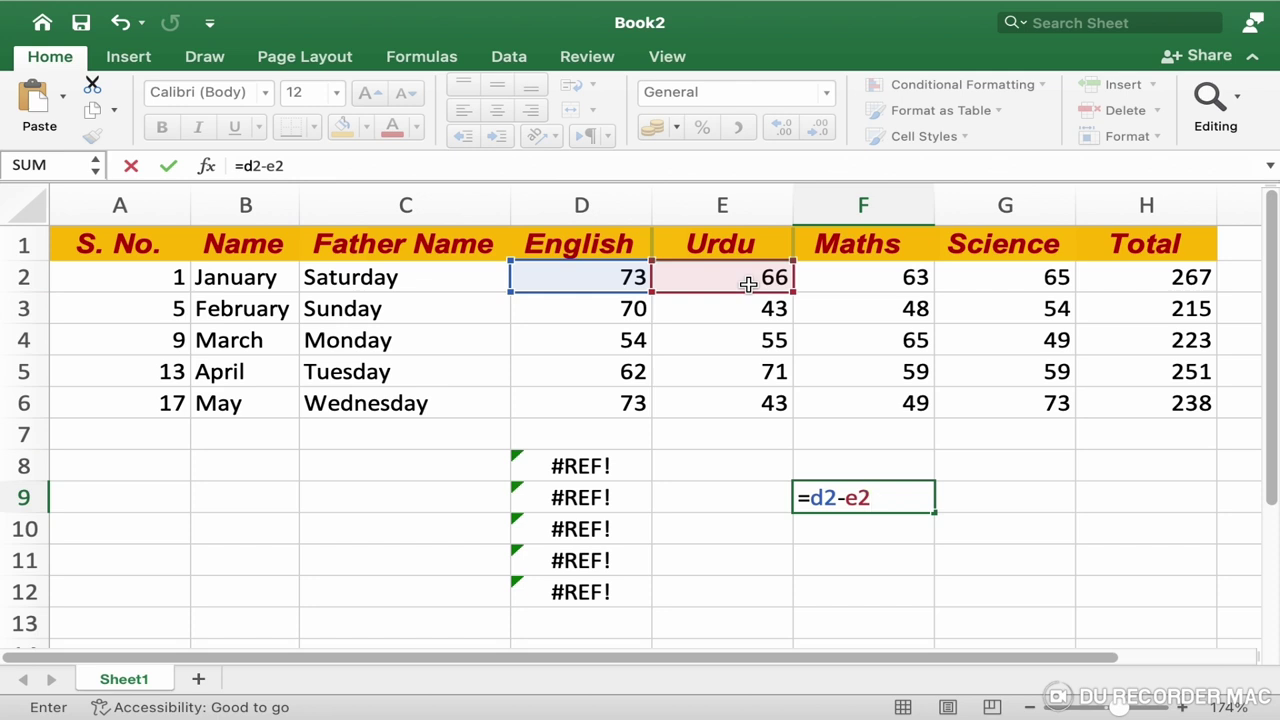
key("Return")
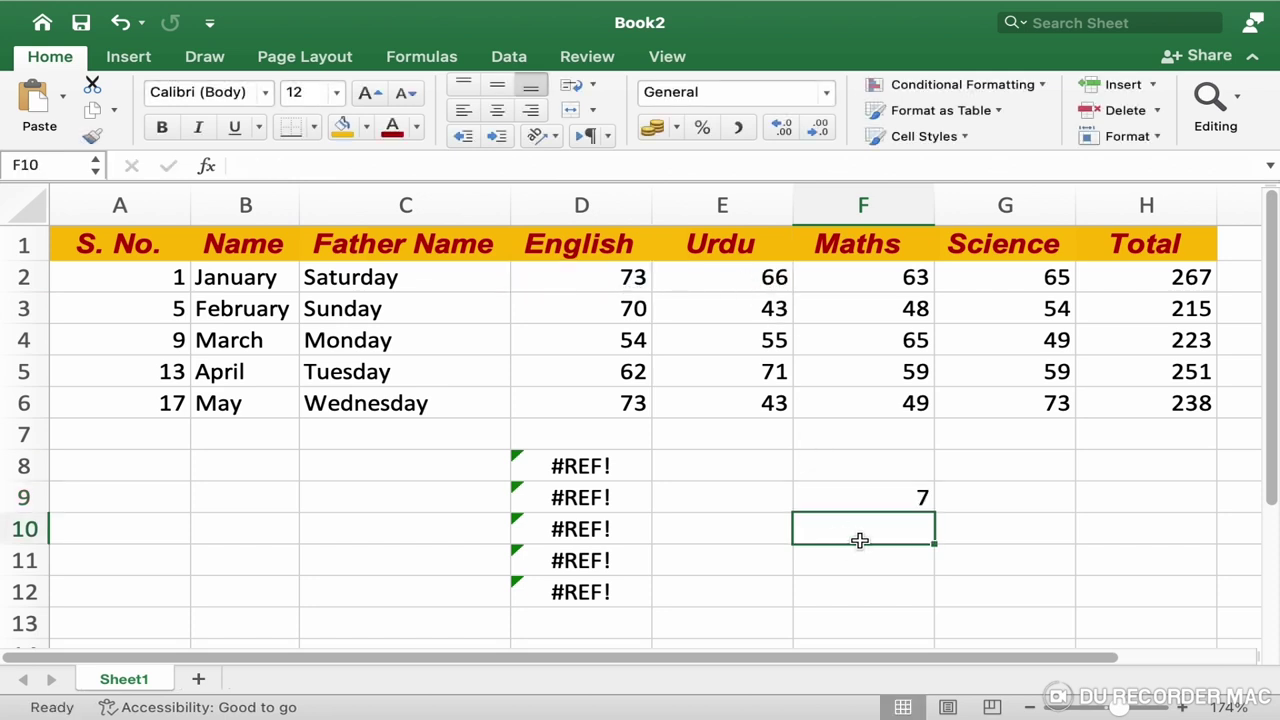
left_click(895, 501)
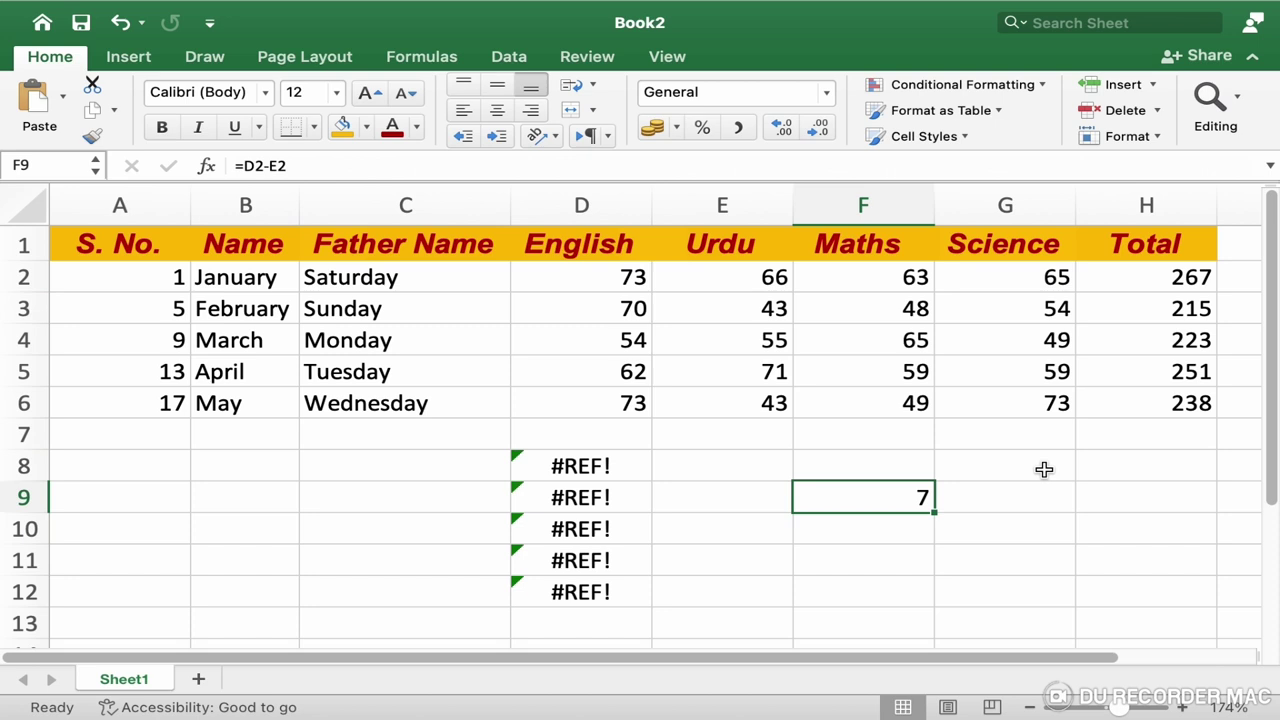
Step: Enter =D2*E2 in G8 to show 4818, then review the formula unchanged
left_click(1043, 469)
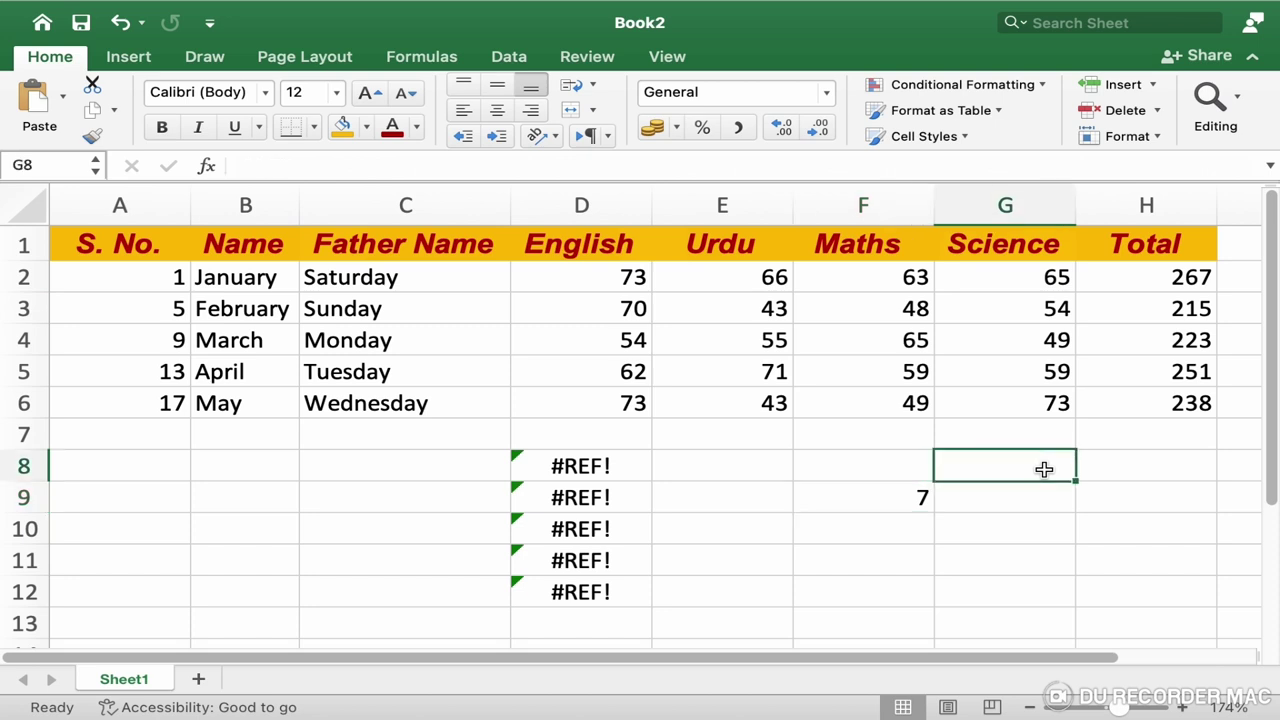
type("=")
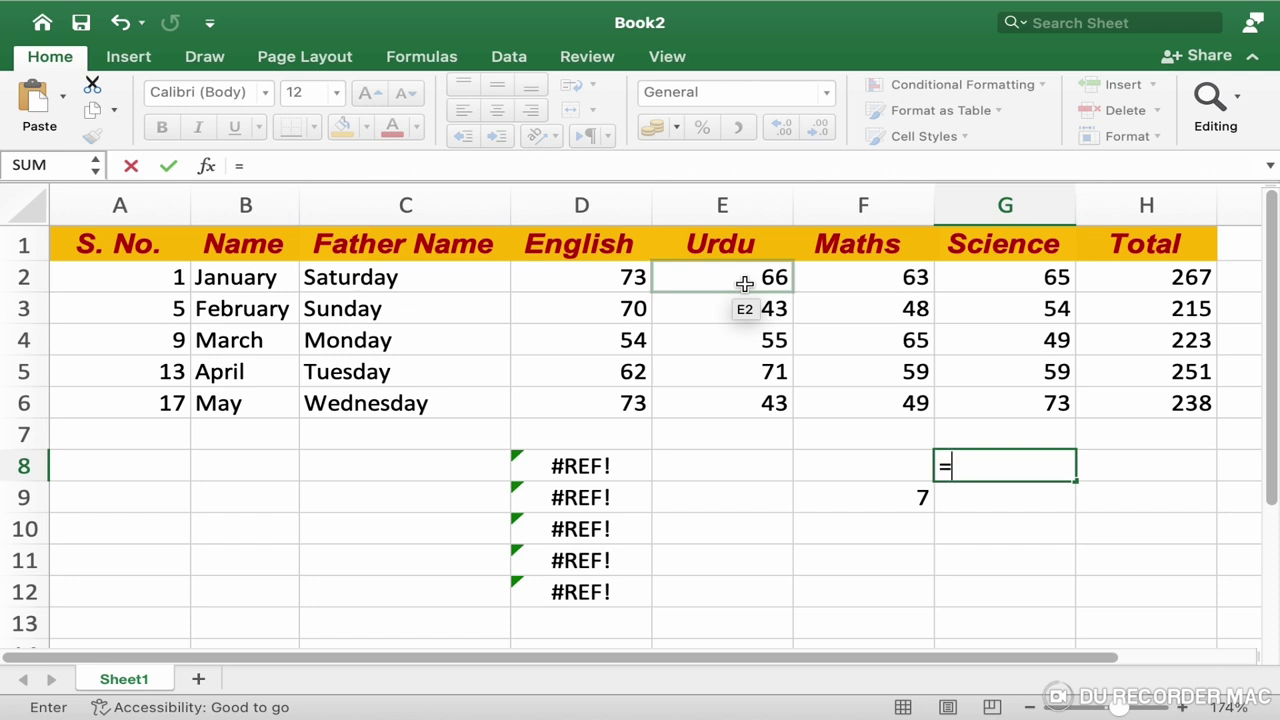
type("d23")
key("BackSpace")
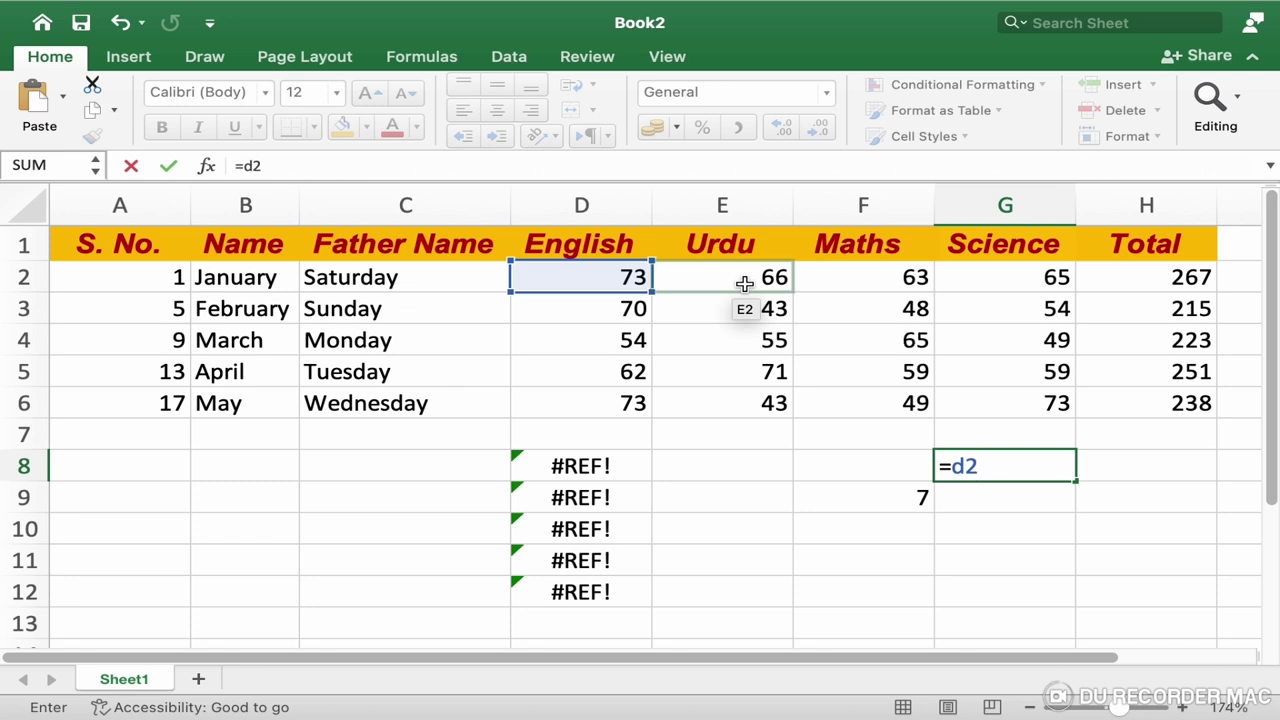
type("*")
type("e2")
key("Return")
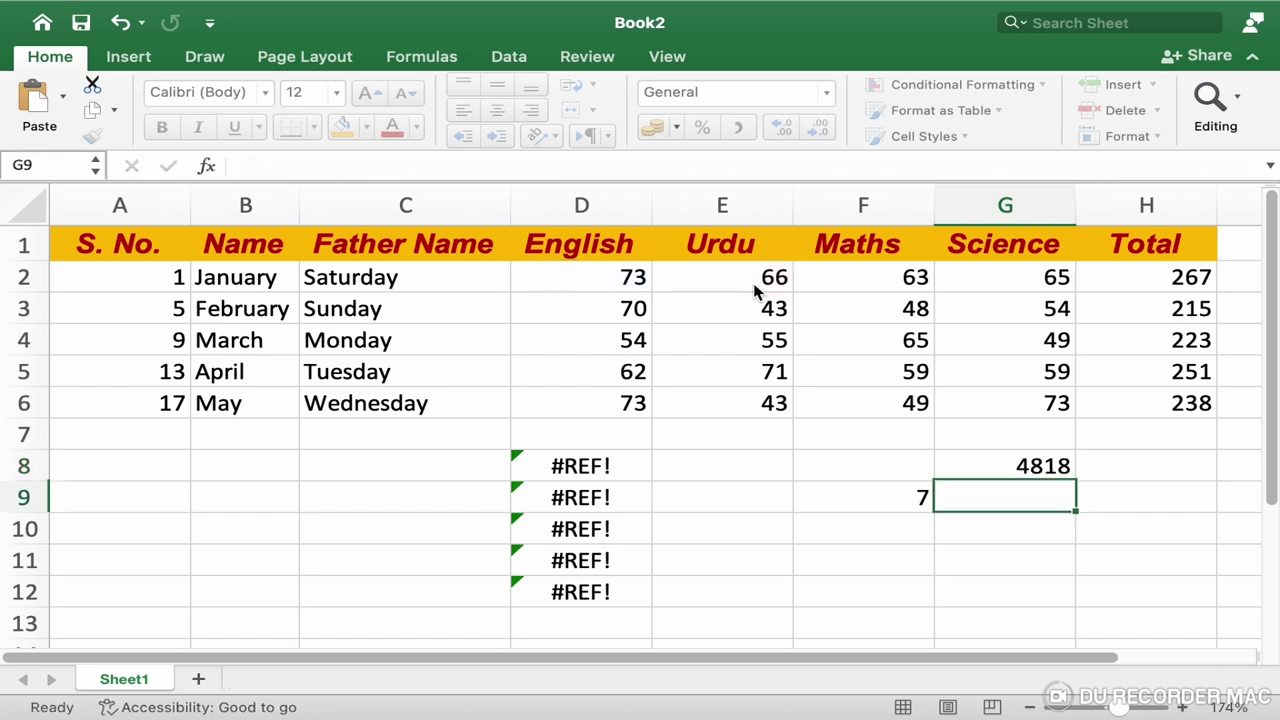
left_click(1004, 467)
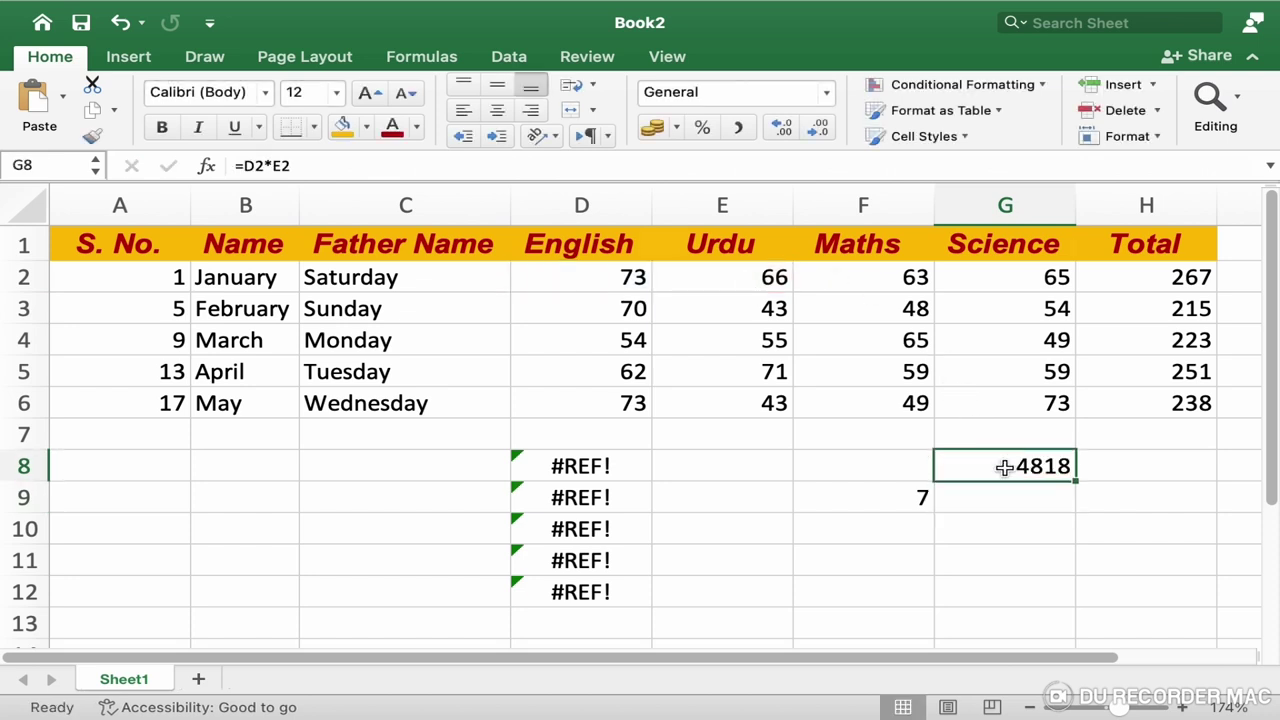
double_click(1004, 467)
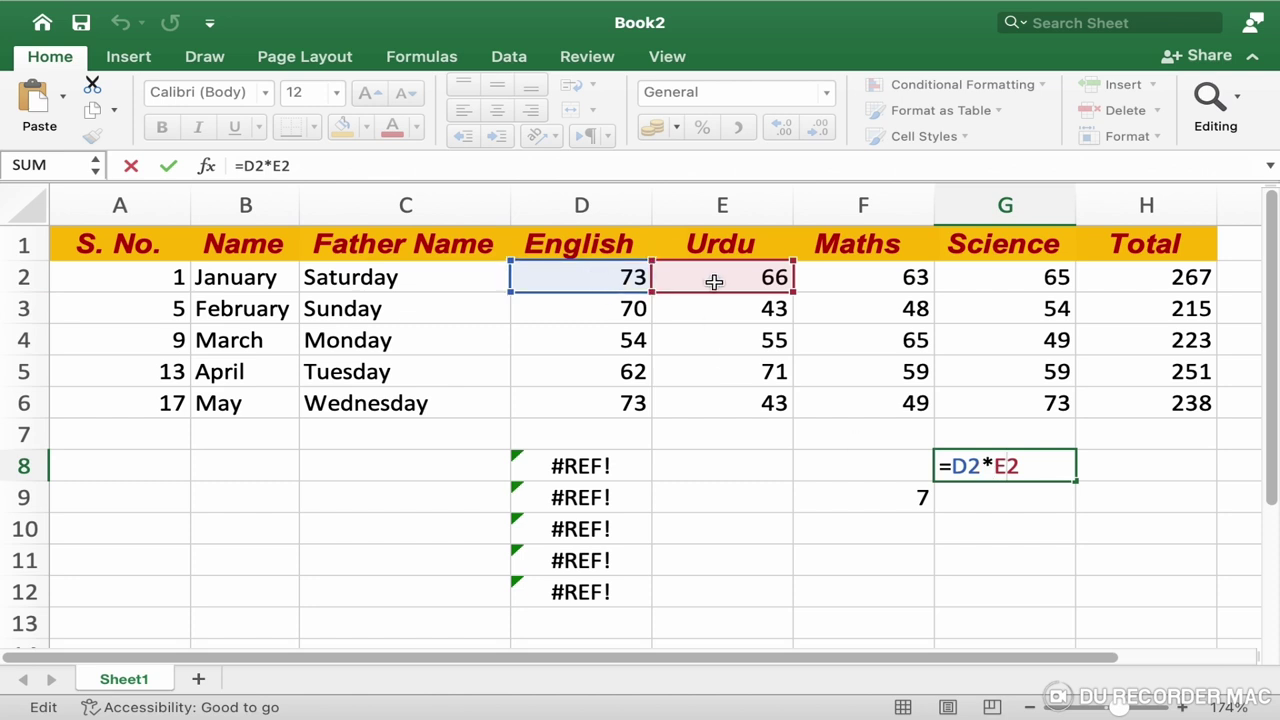
key("Return")
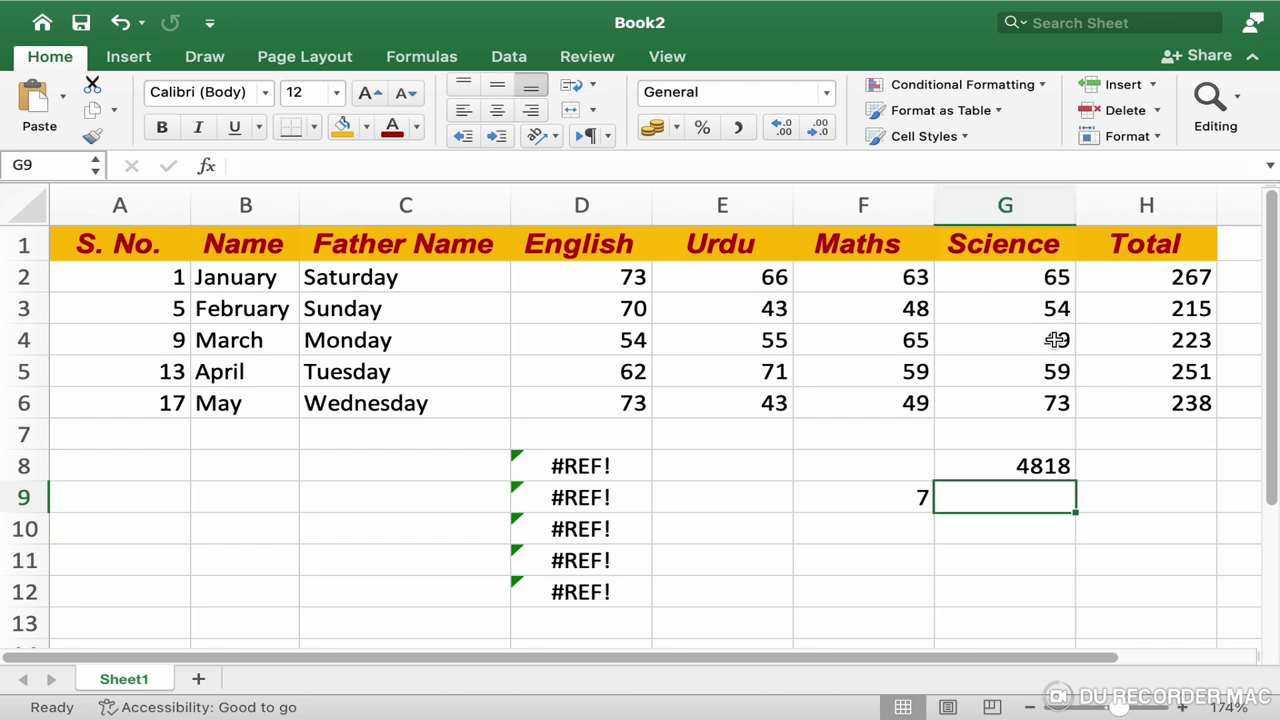
Step: Enter =D2/G4 in G9, dividing the English mark by Science's 49, and verify it shows 1.4897959
type("=")
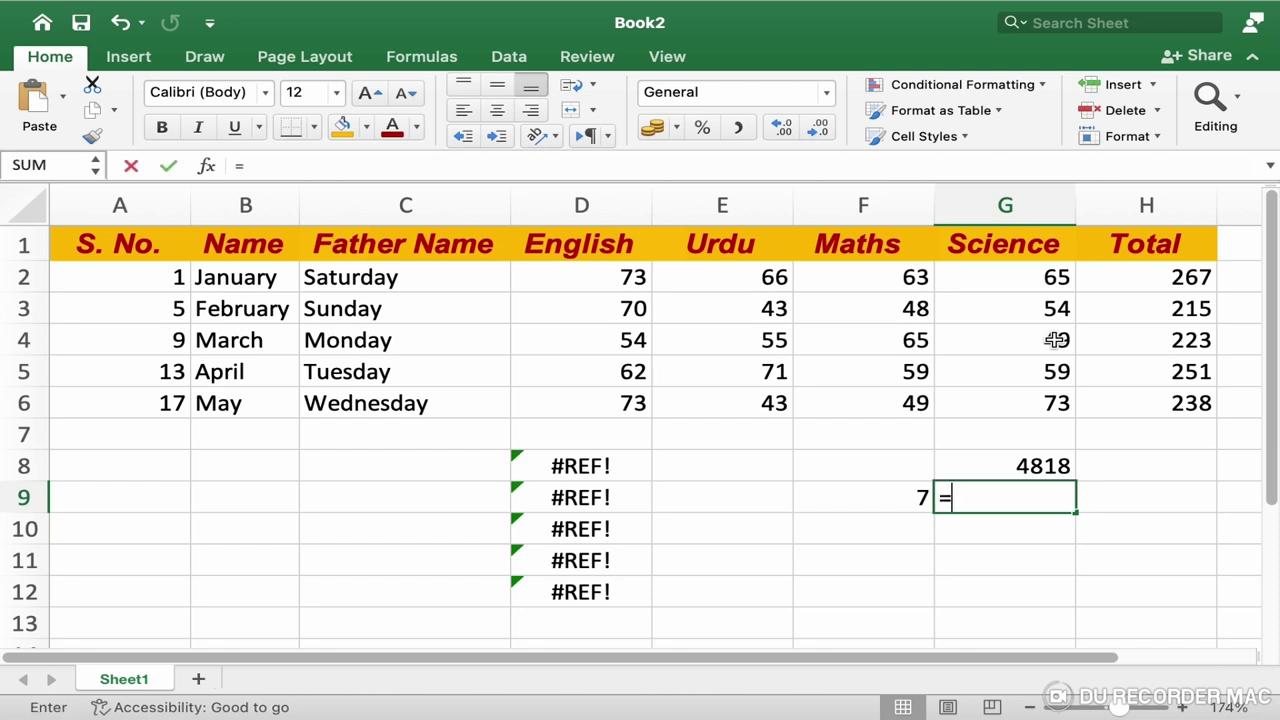
type("d2")
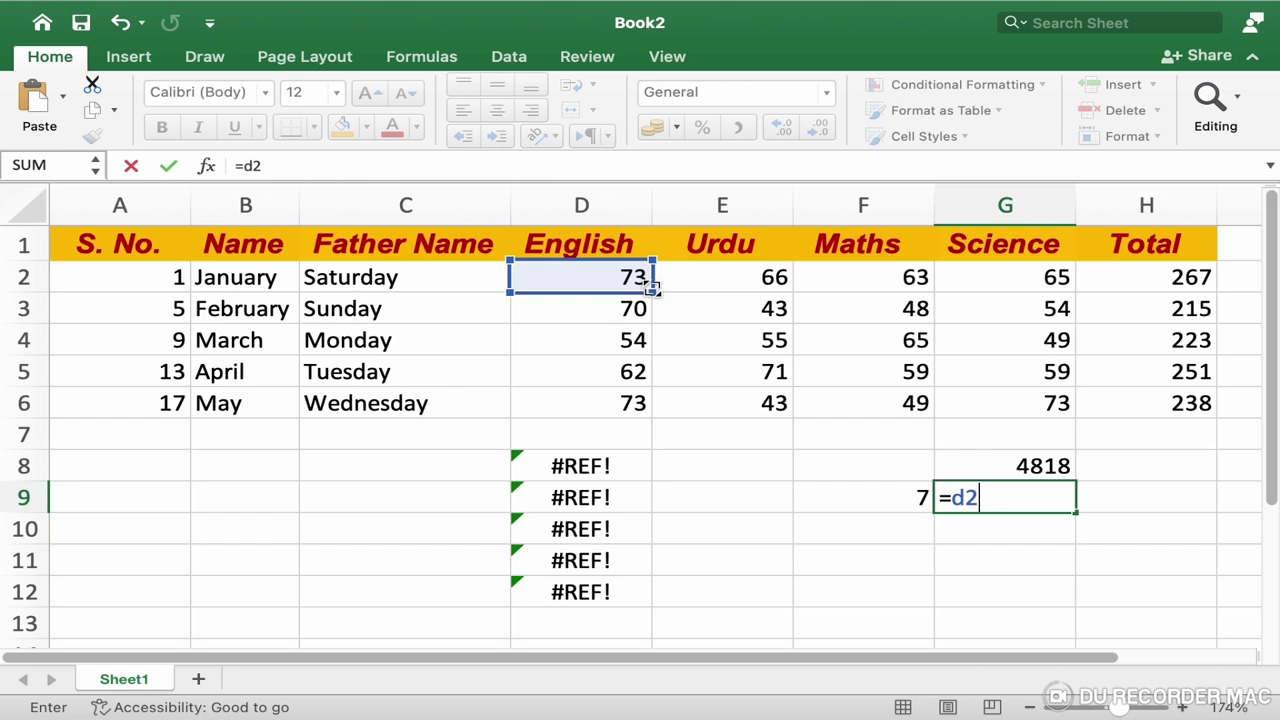
type("/")
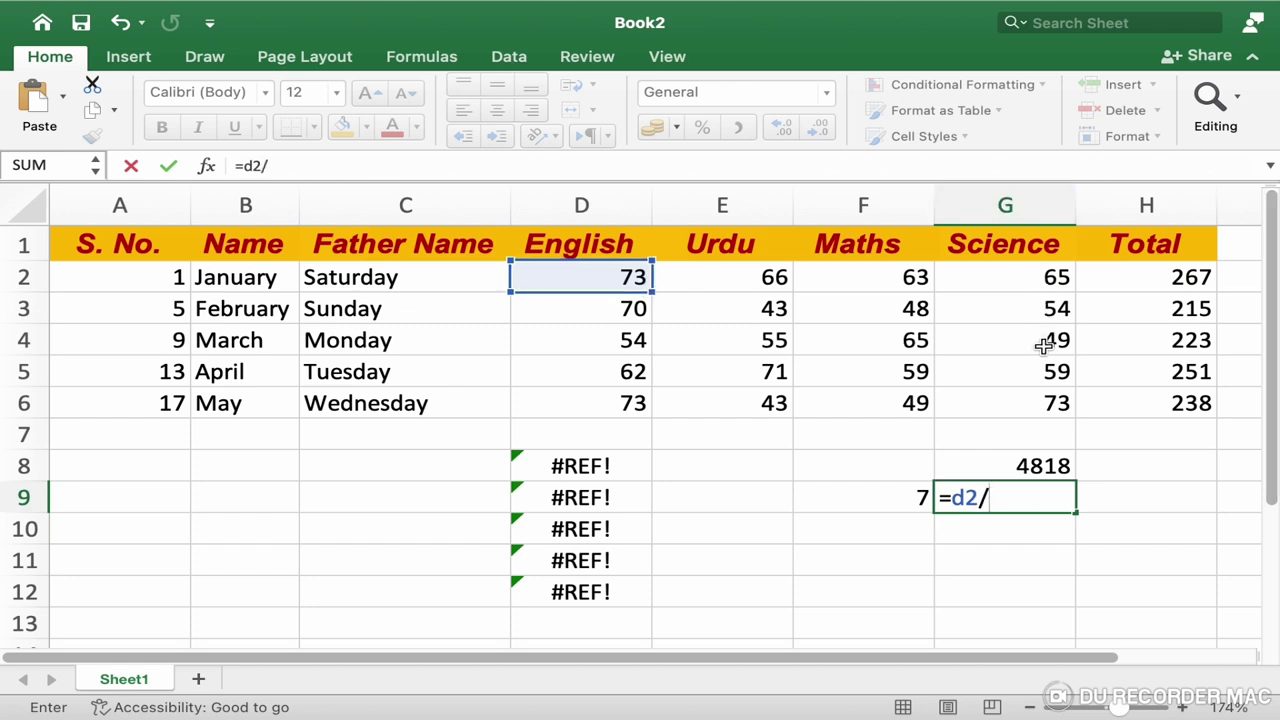
type("g4")
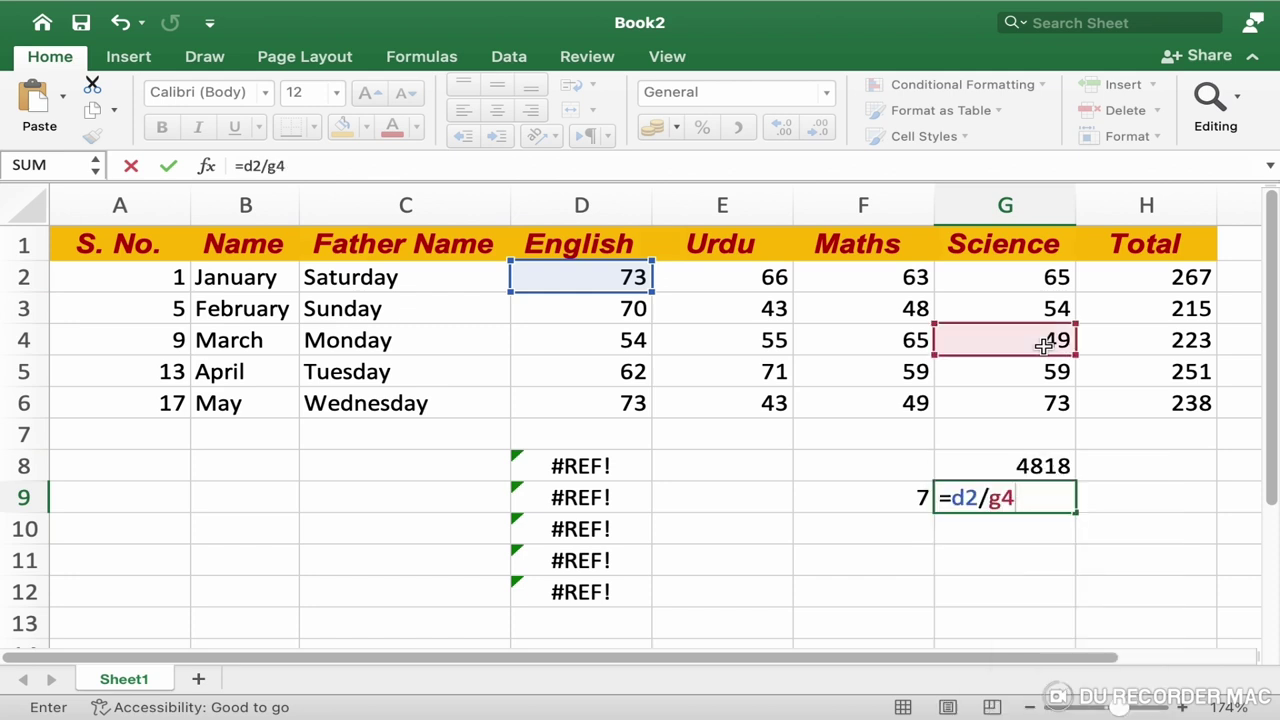
key("Return")
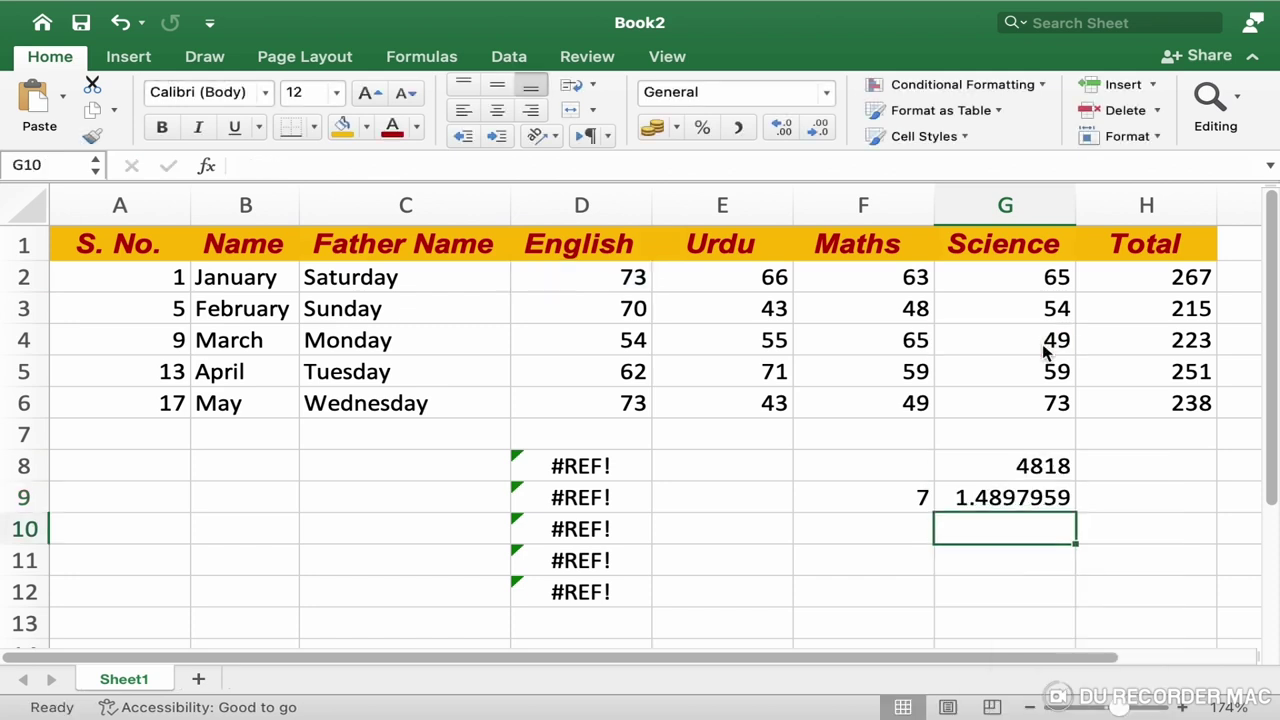
left_click(1003, 497)
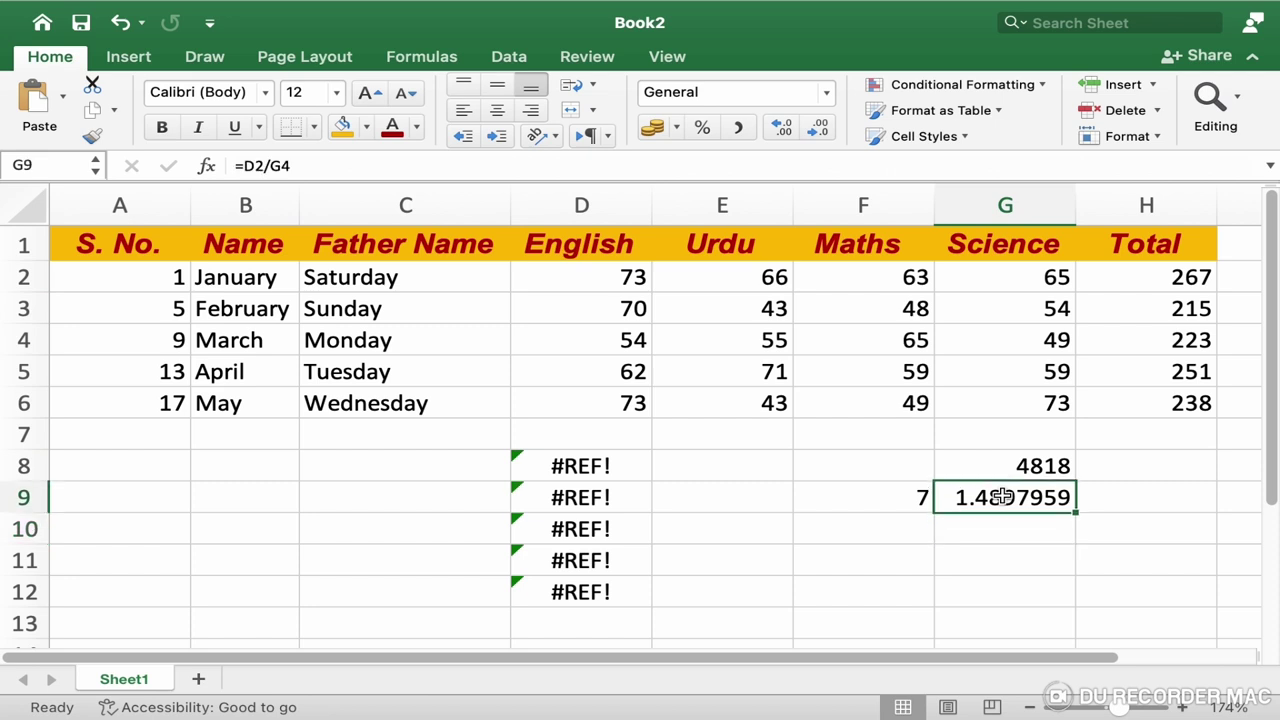
double_click(1003, 497)
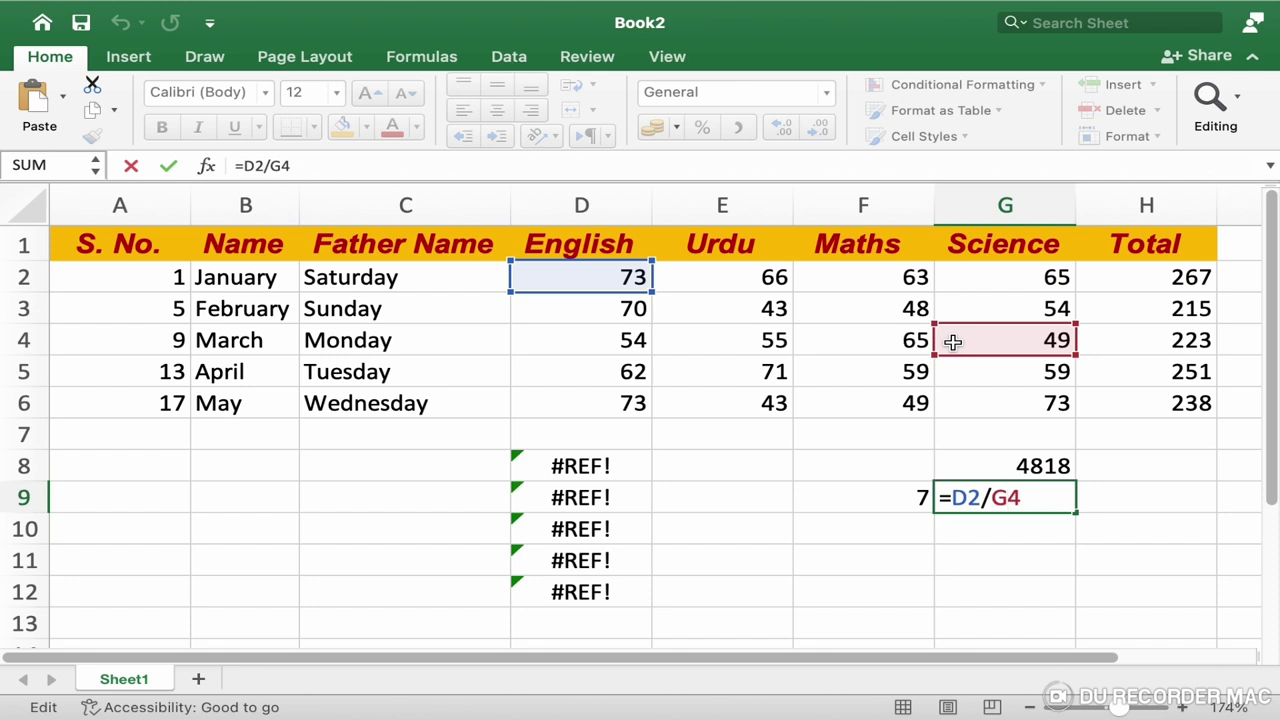
key("Return")
left_click(138, 246)
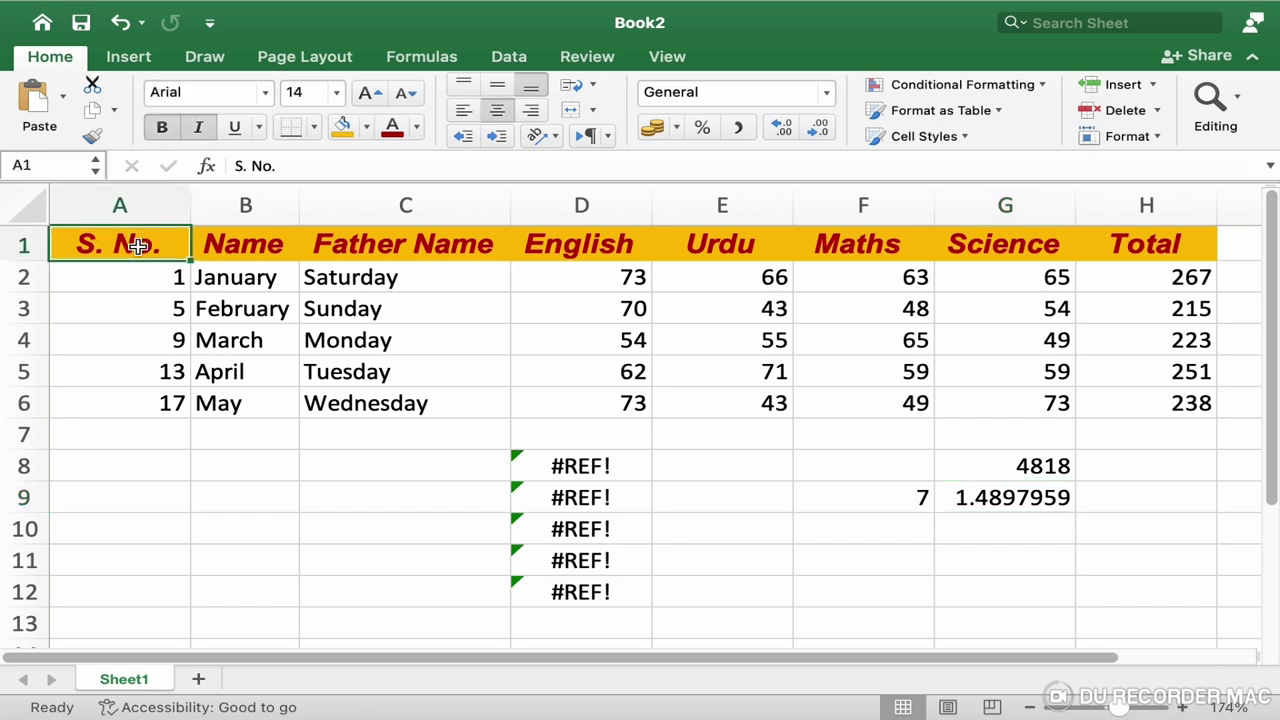